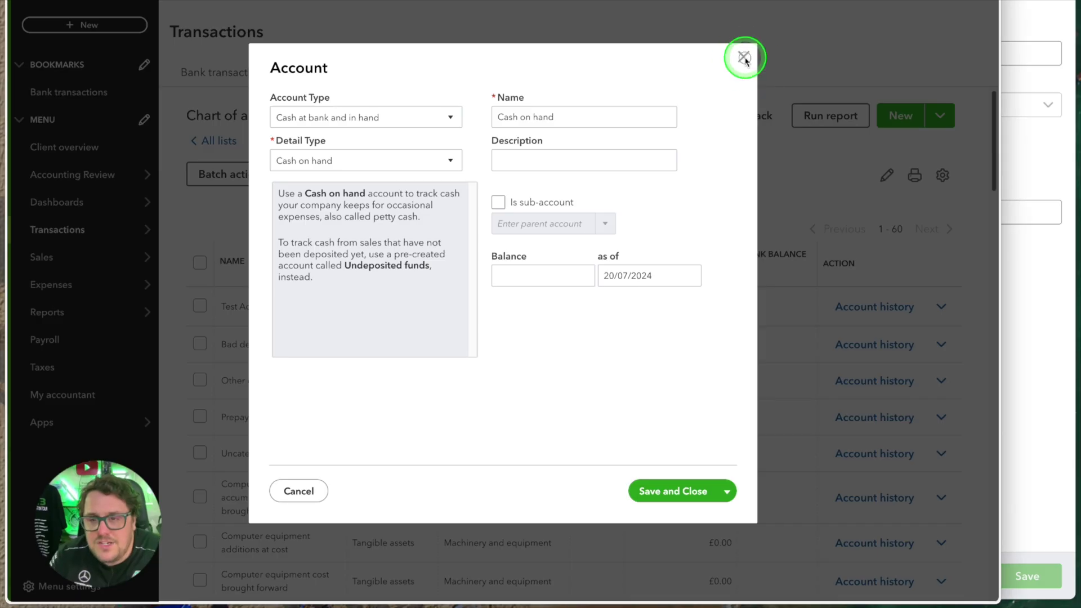
Discard the unfinished account form and look over the acc-filtered account list.
left_click(742, 53)
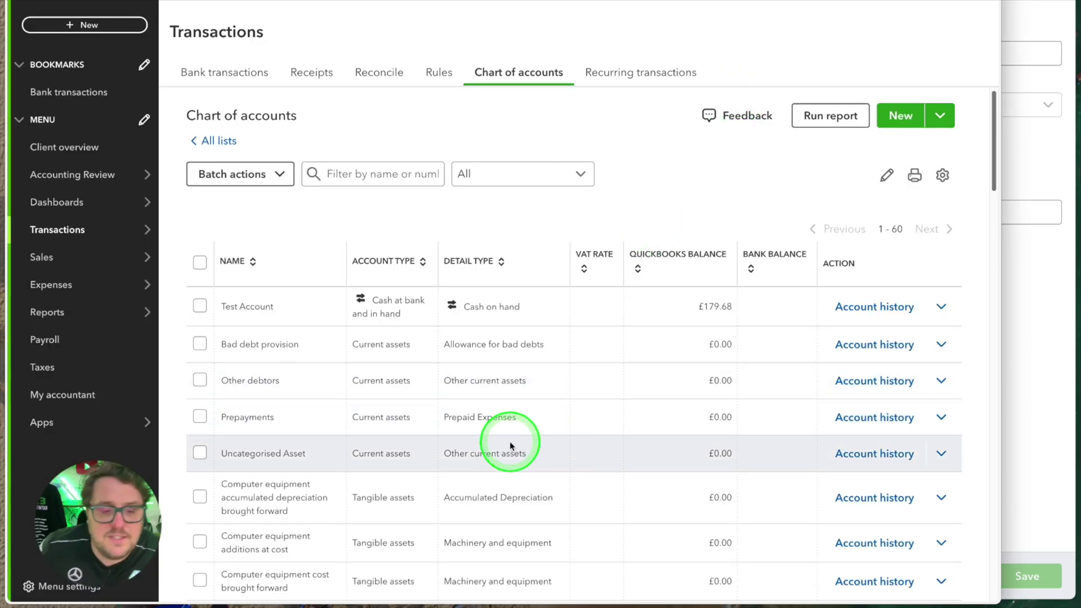
scroll(697, 321, "down", 15)
scroll(726, 333, "up", 15)
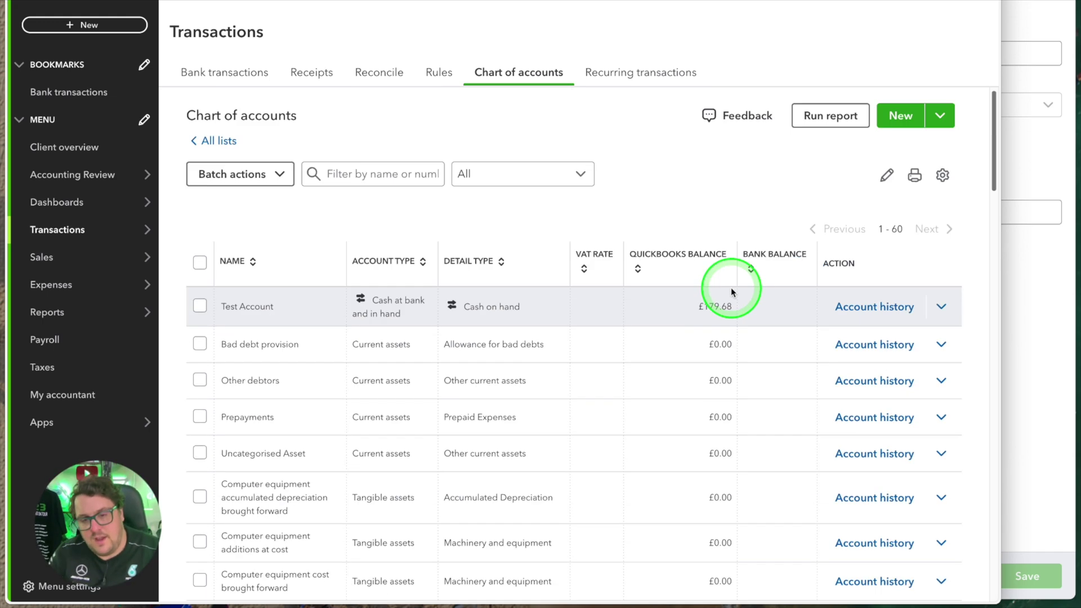
scroll(727, 315, "down", 14)
scroll(729, 298, "up", 15)
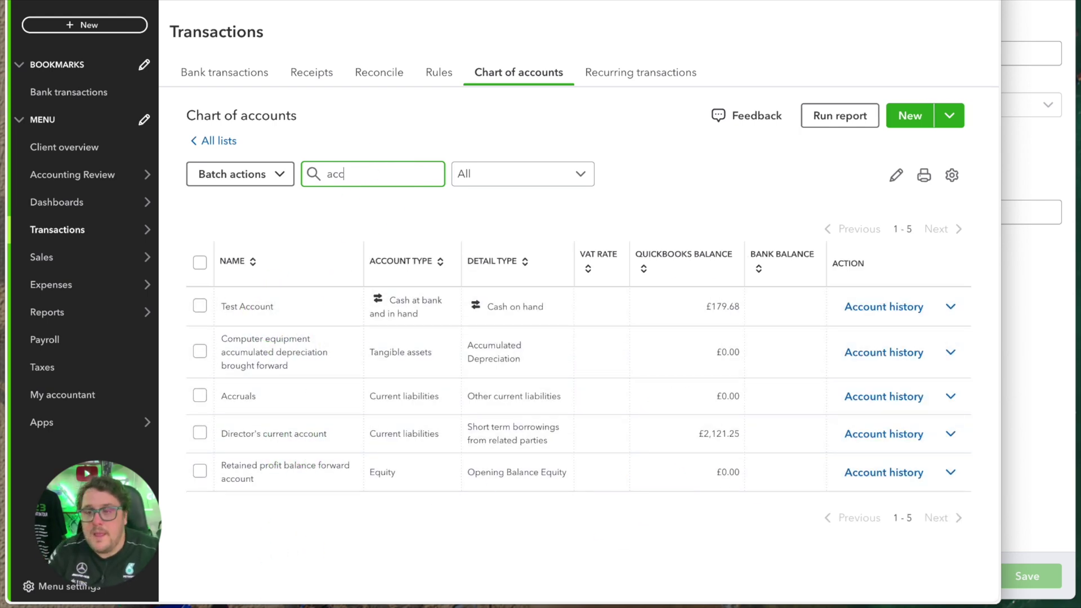
Start a new account named 'Accountan', discard it, and bring up the + New create menu.
left_click(1042, 22)
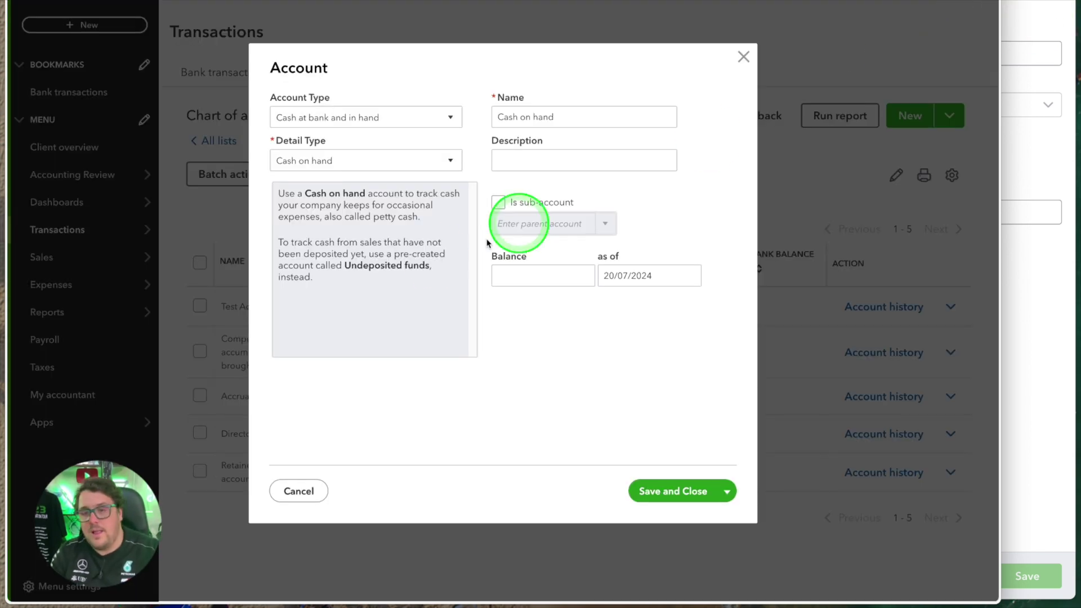
key("BackSpace")
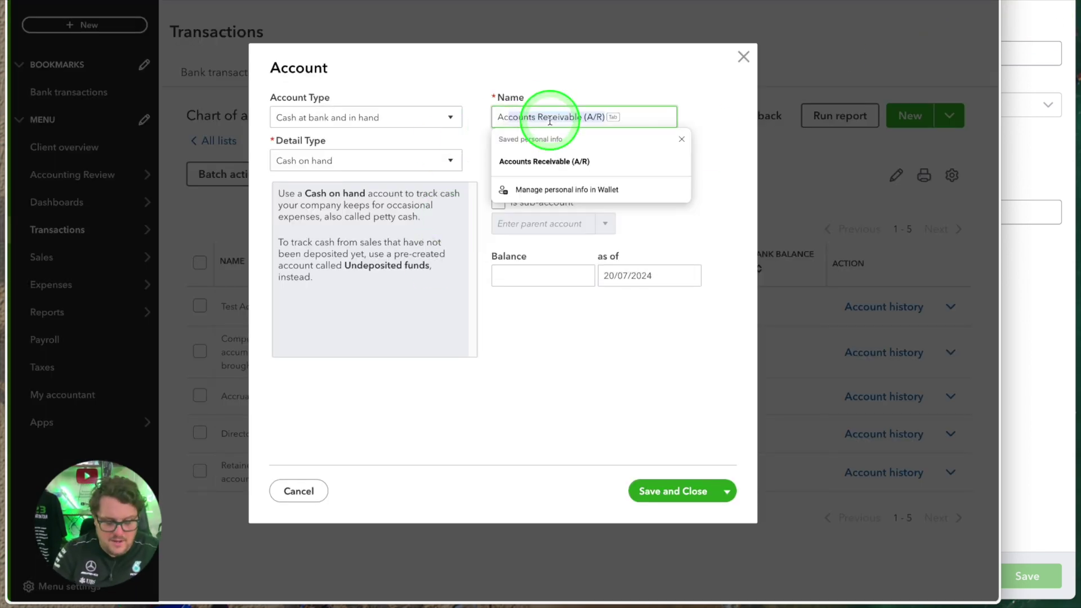
type("Accountancy")
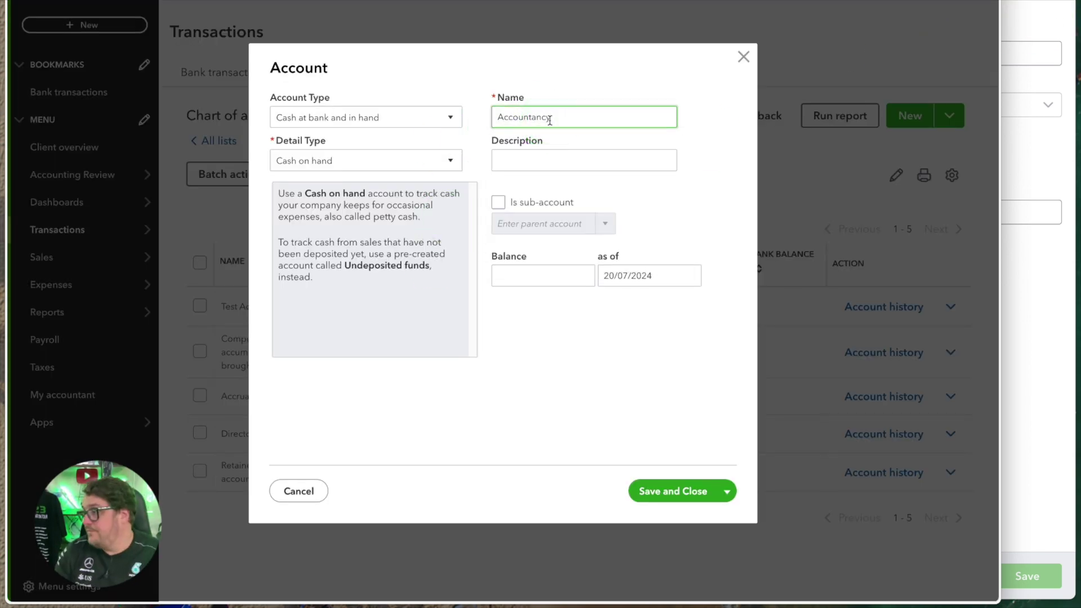
left_click(743, 53)
left_click(90, 25)
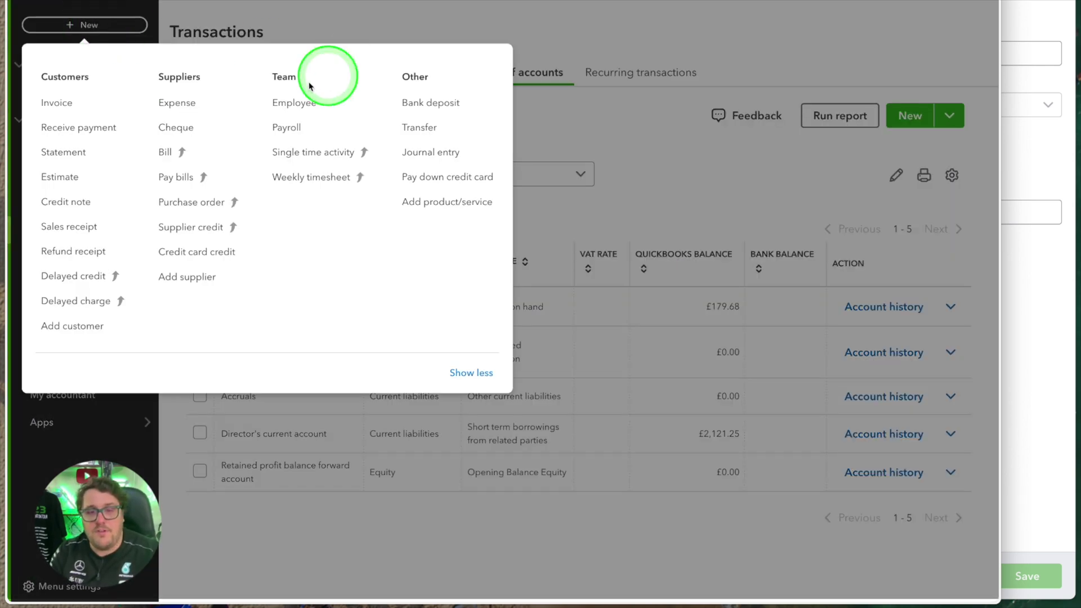
Start a new expense and create Accountancy as a new category account for its first line.
left_click(109, 124)
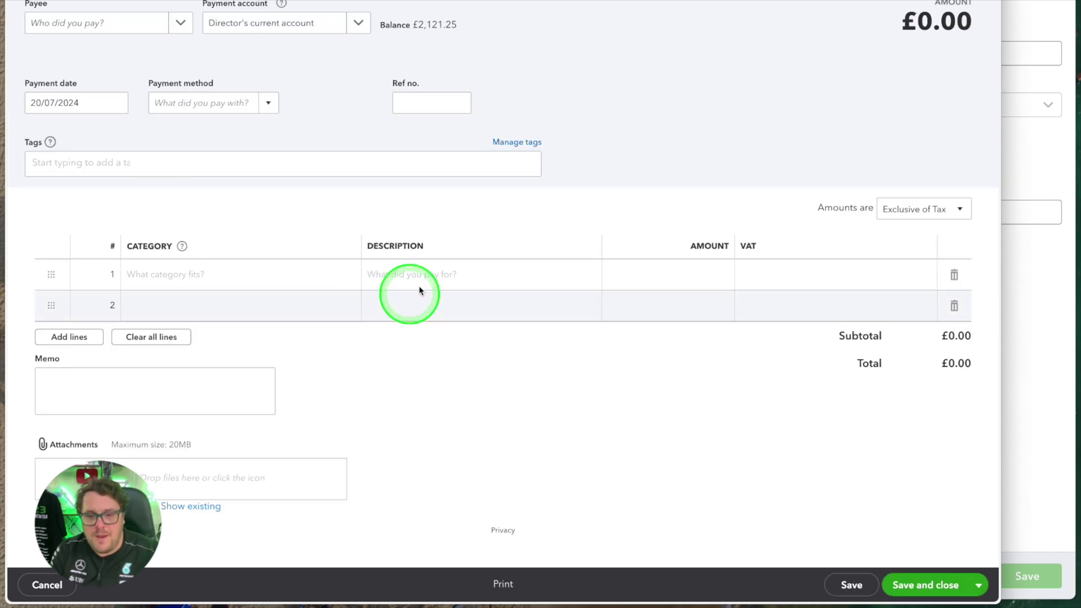
left_click(211, 277)
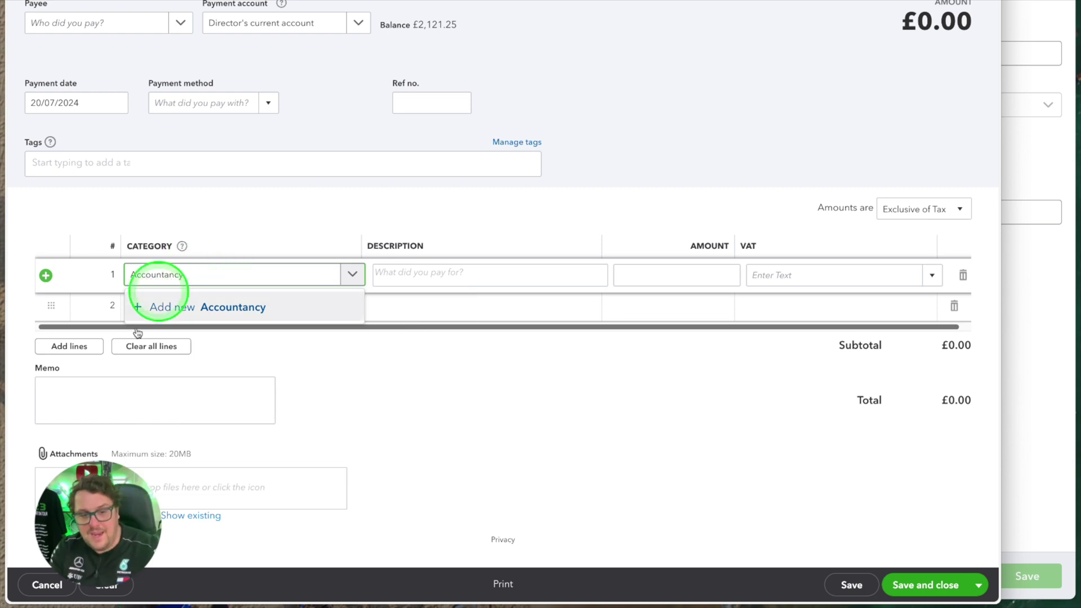
left_click(202, 314)
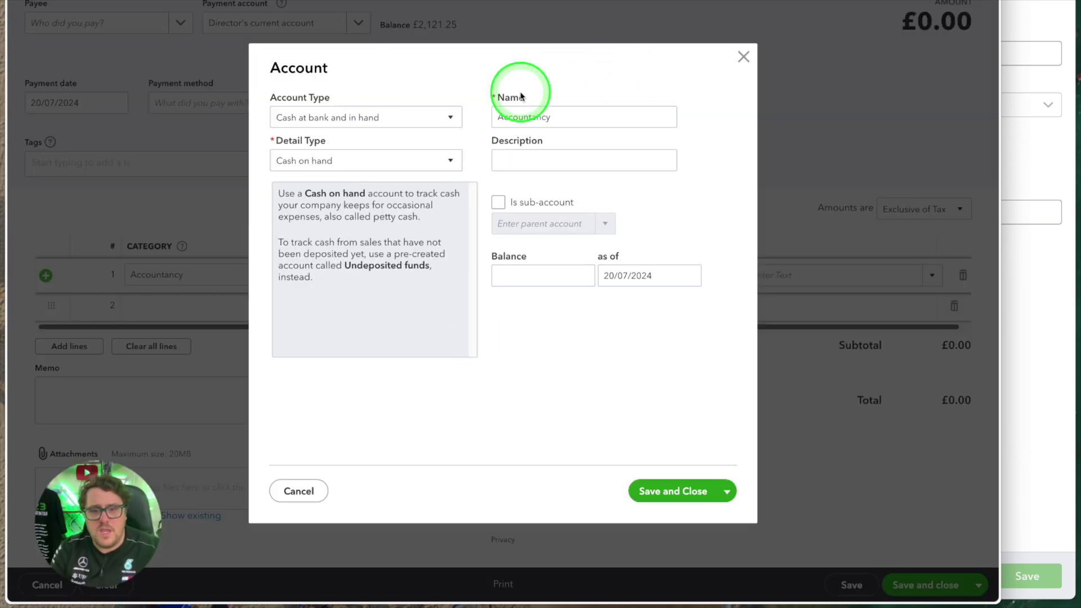
left_click(536, 121)
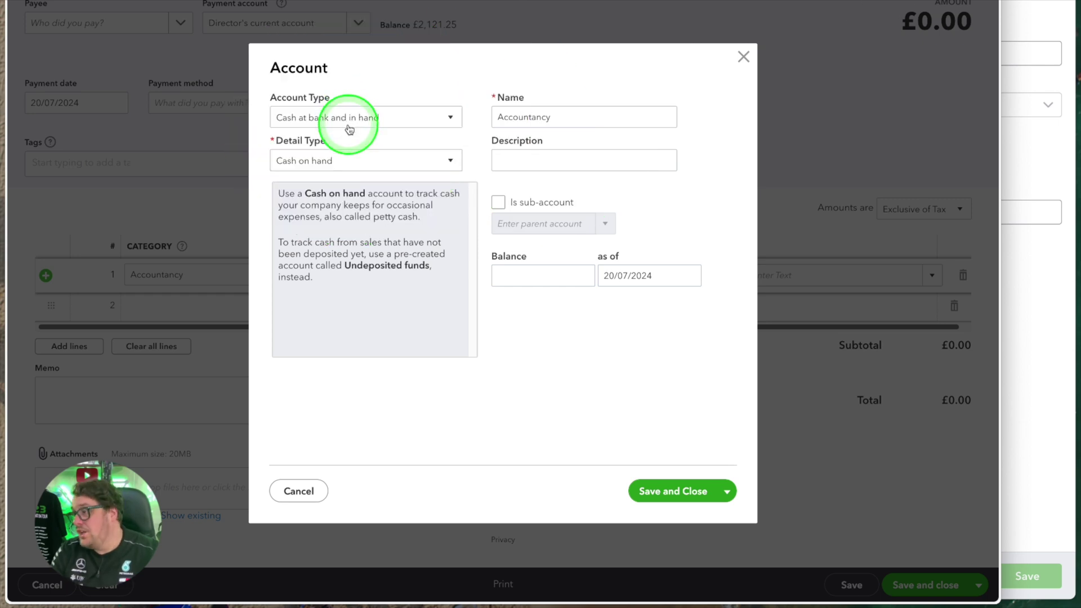
left_click(664, 500)
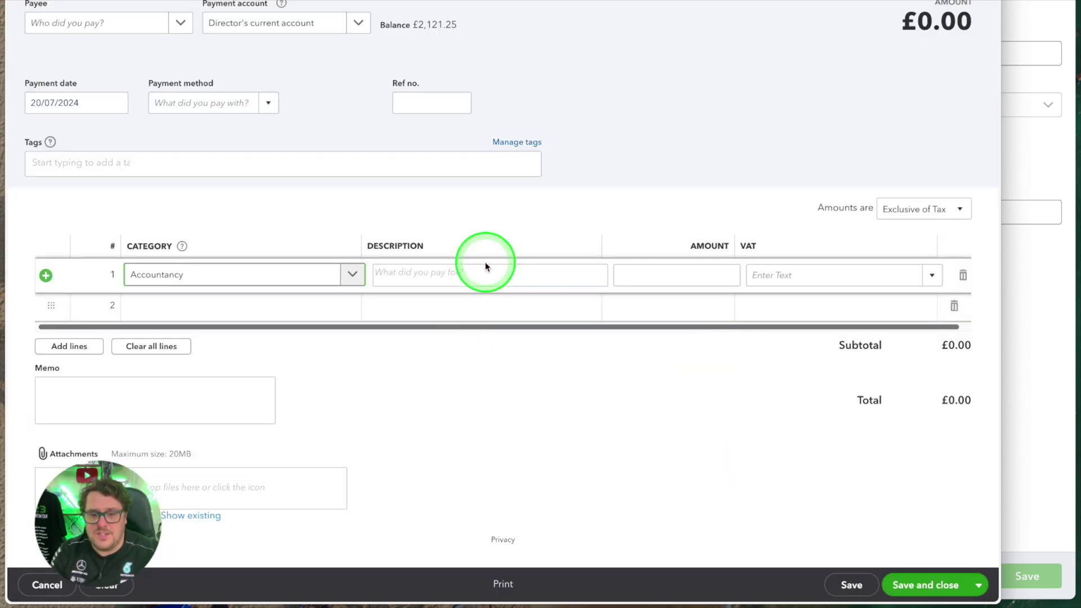
Enter £1,000 on the Accountancy line, mark it No VAT, and save the expense.
left_click(646, 273)
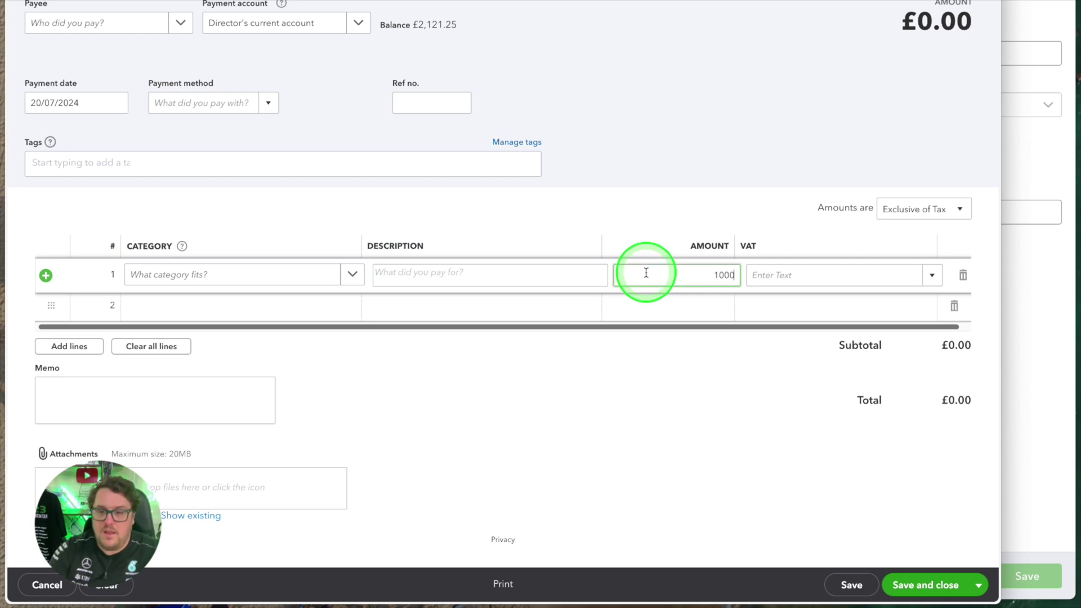
key("Tab")
left_click(838, 278)
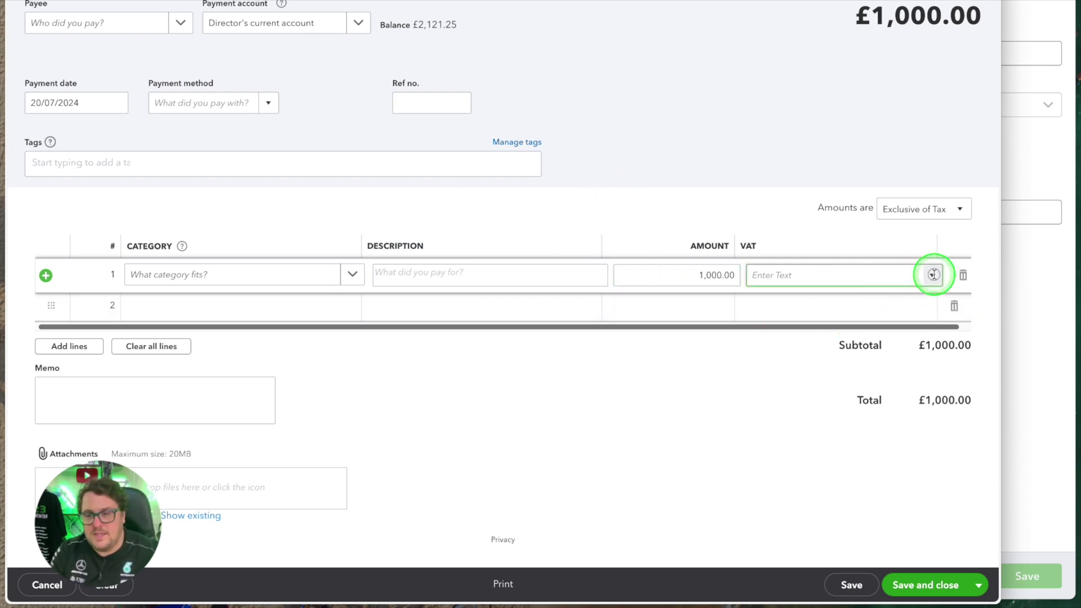
left_click(932, 275)
left_click(762, 344)
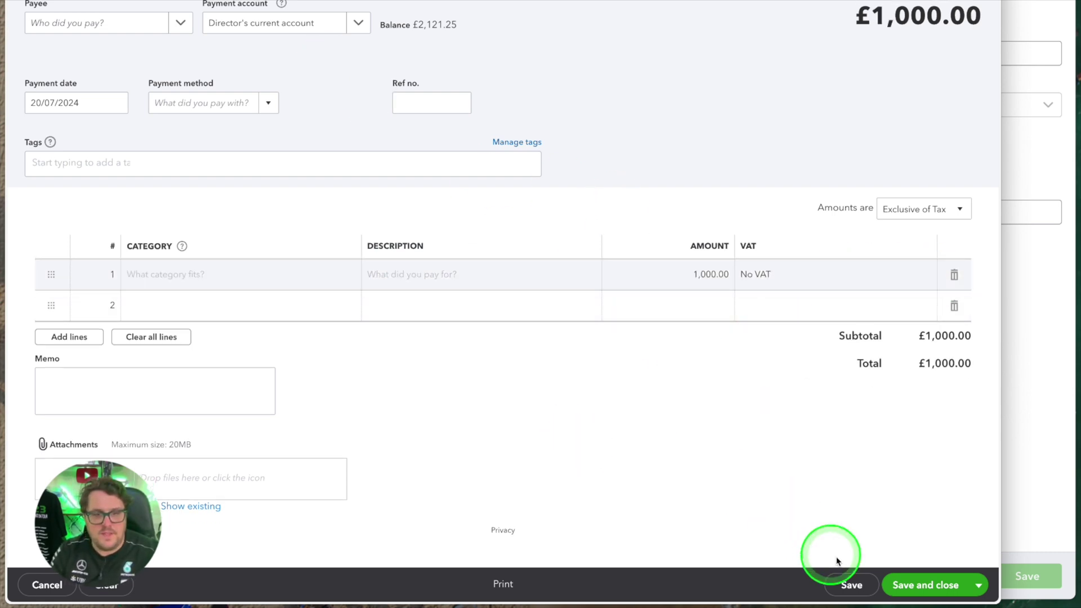
left_click(938, 570)
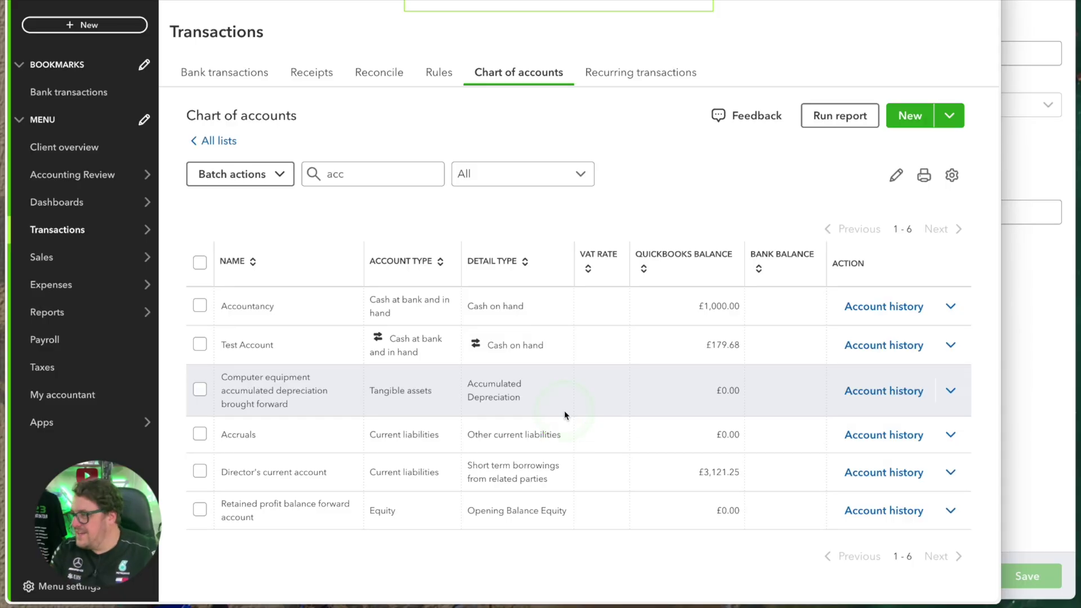
Run the Profit and Loss report for All Dates, scroll through it, then return to the report list.
left_click(34, 271)
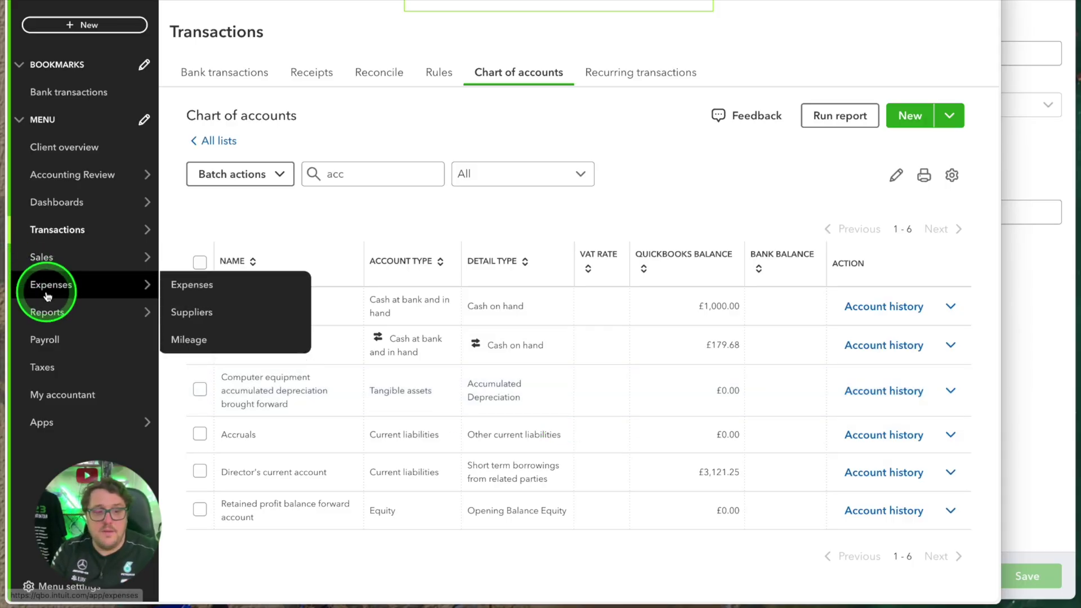
left_click(65, 309)
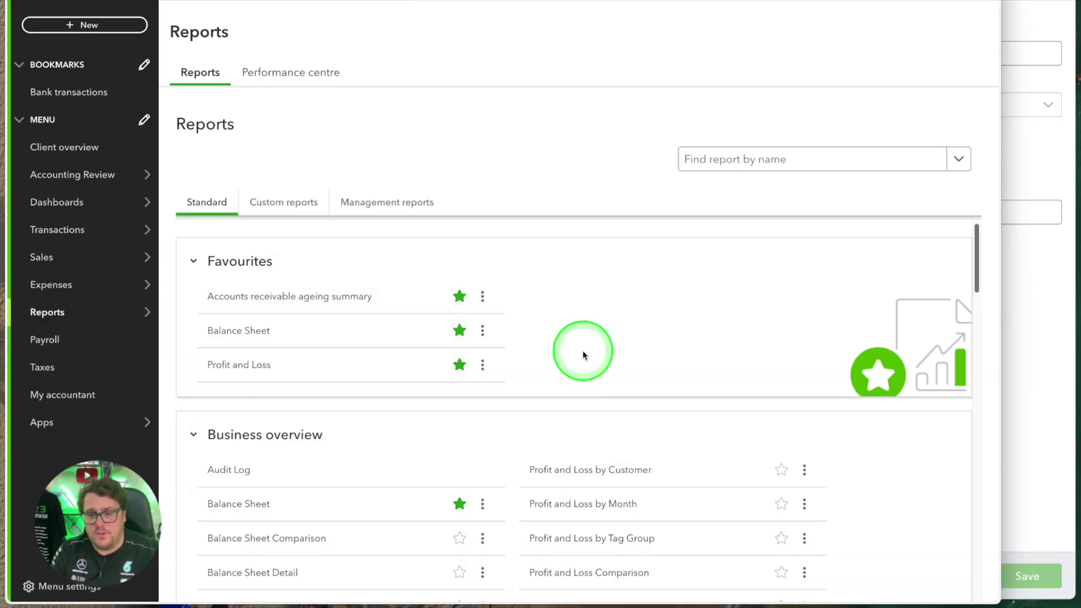
left_click(239, 365)
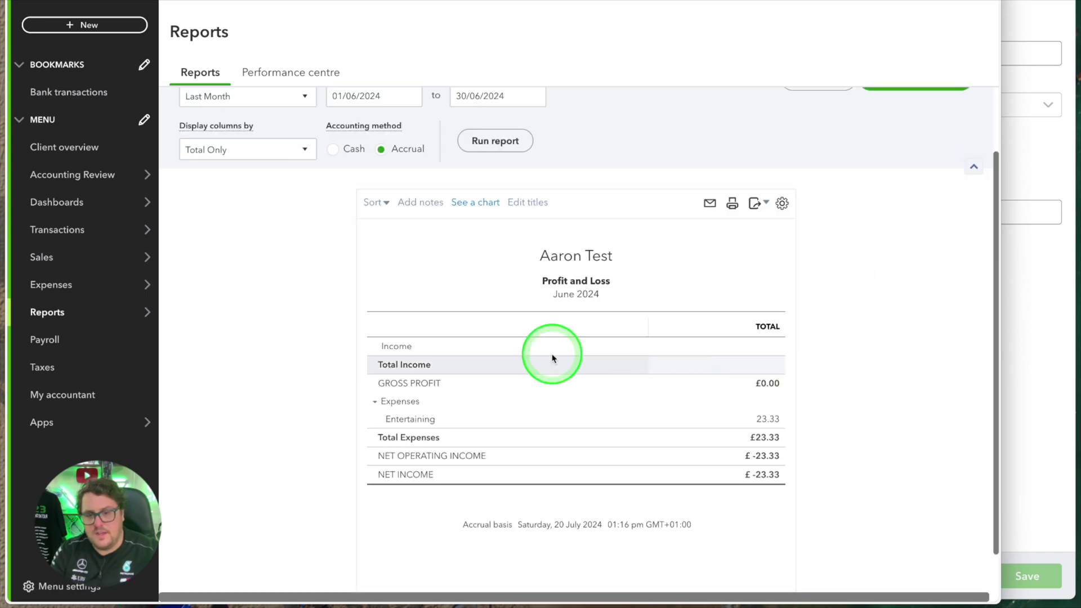
left_click(242, 100)
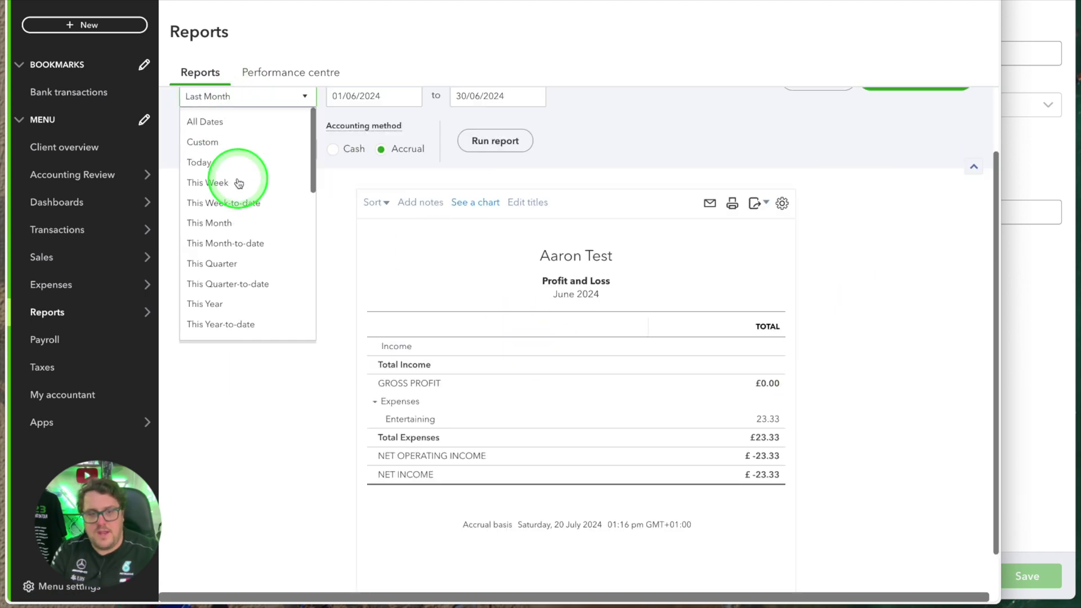
left_click(212, 119)
left_click(510, 141)
scroll(928, 348, "down", 2)
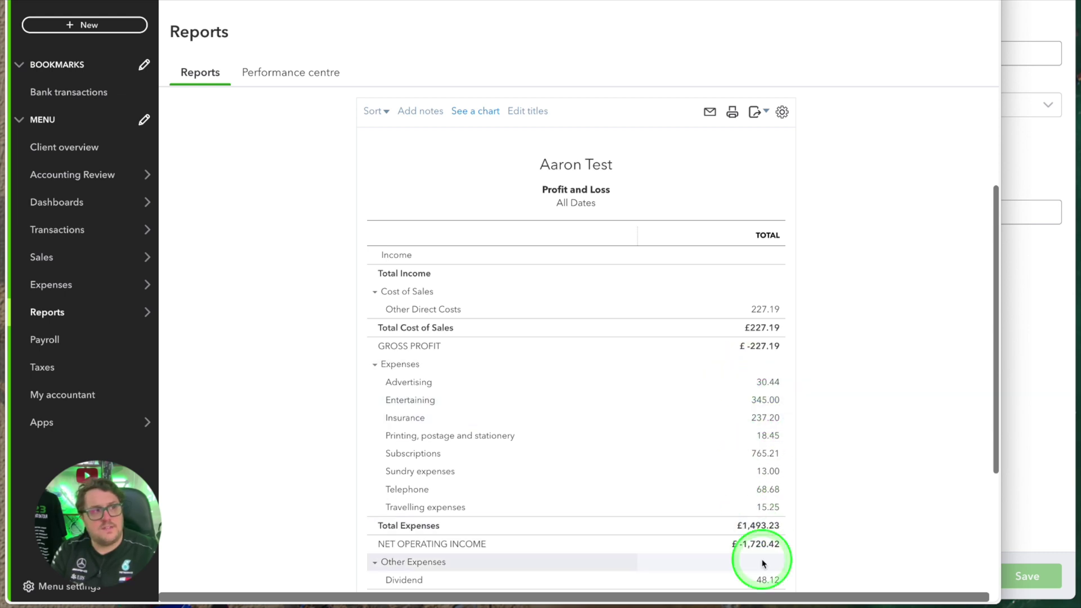
scroll(764, 563, "down", 4)
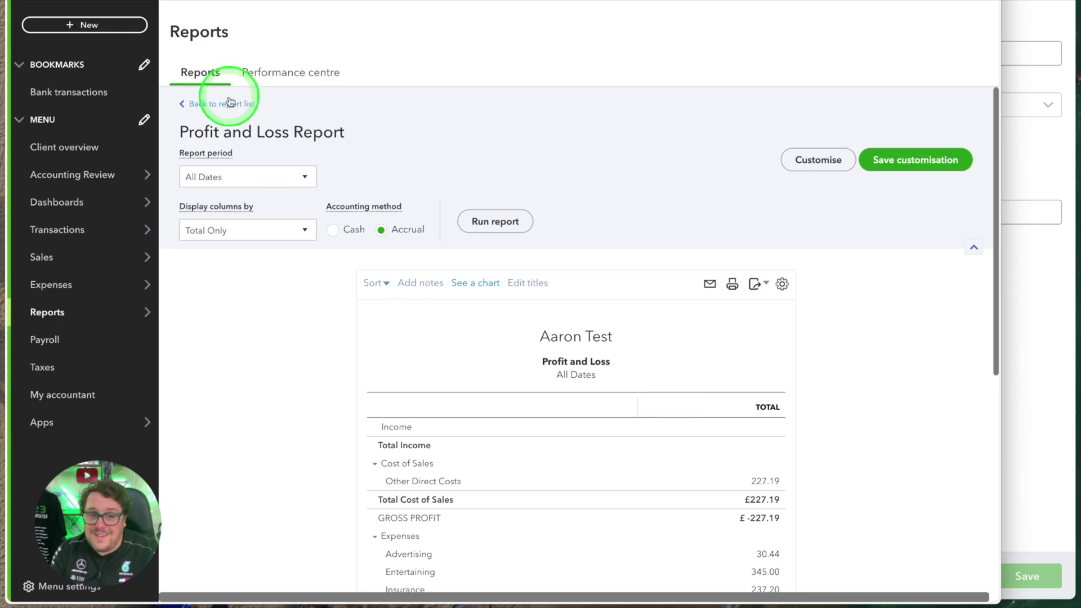
left_click(230, 103)
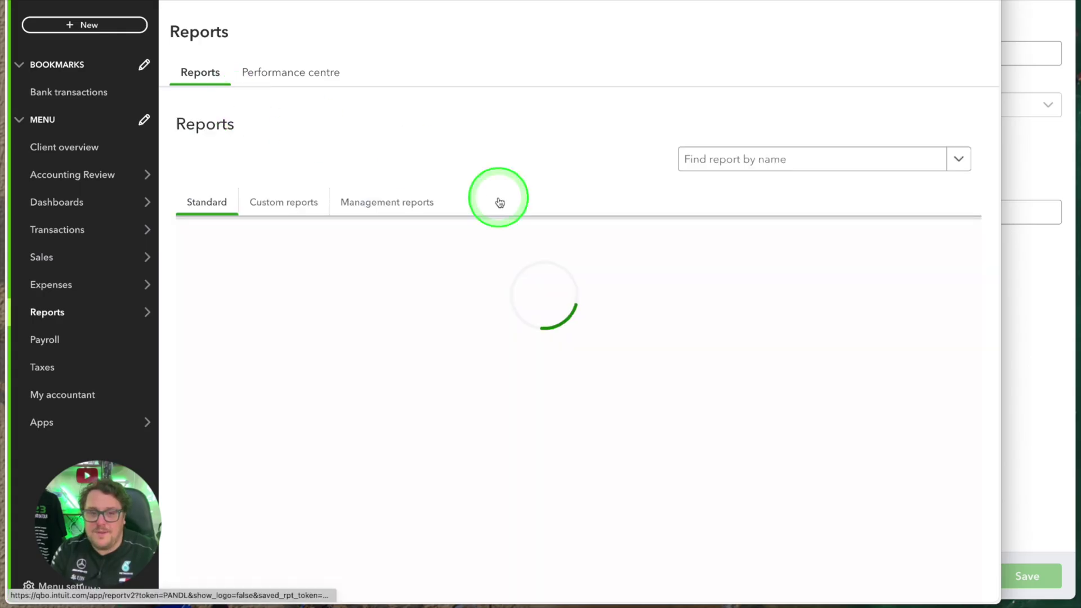
Open the Balance Sheet report and show it for All Dates.
left_click(218, 333)
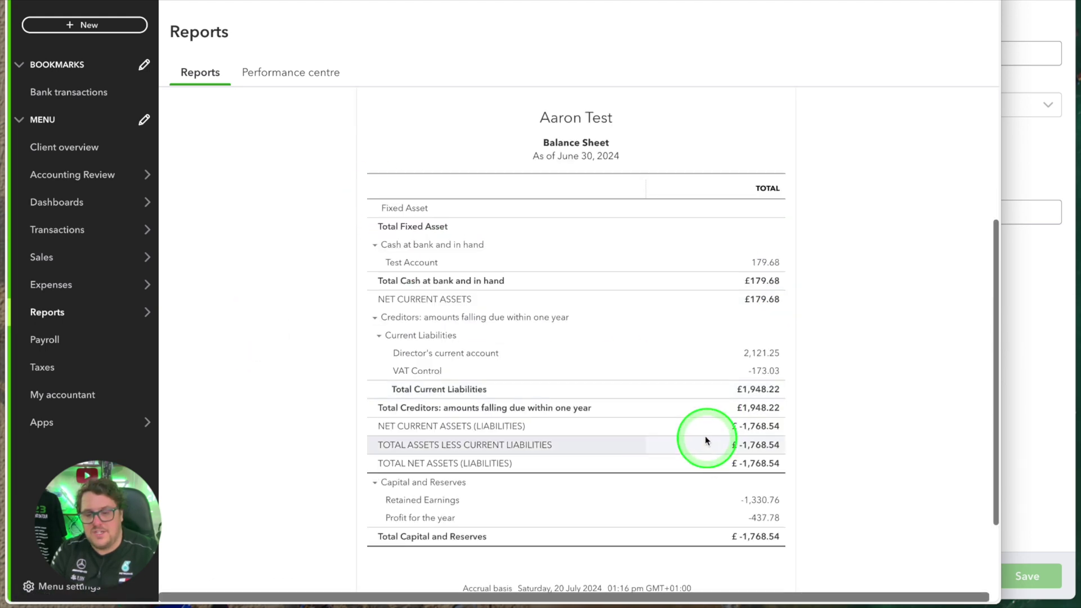
scroll(550, 366, "up", 3)
left_click(226, 178)
scroll(214, 225, "up", 3)
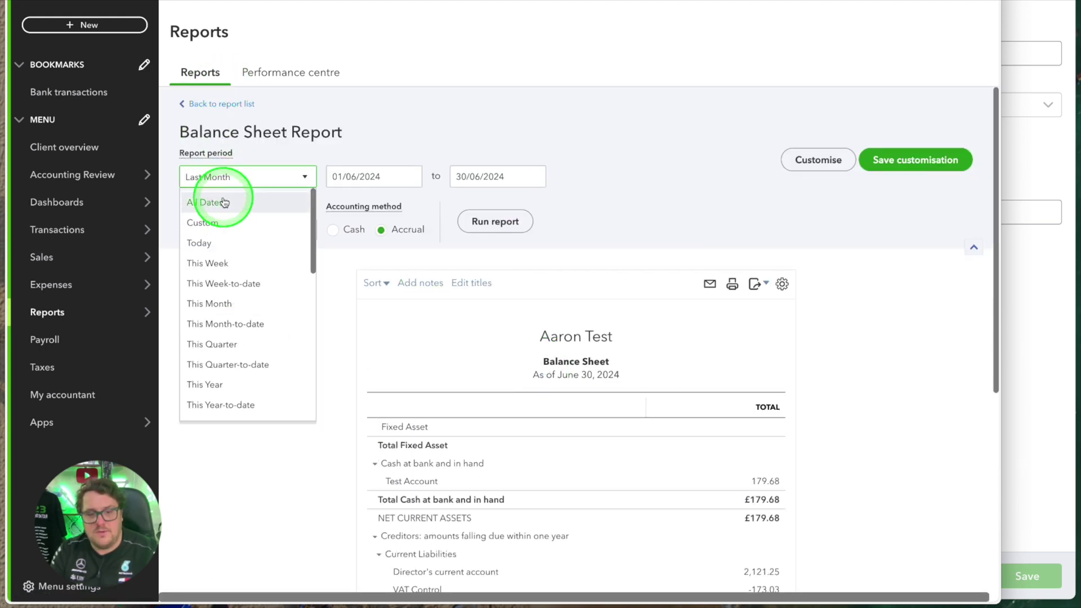
left_click(204, 203)
scroll(889, 310, "down", 3)
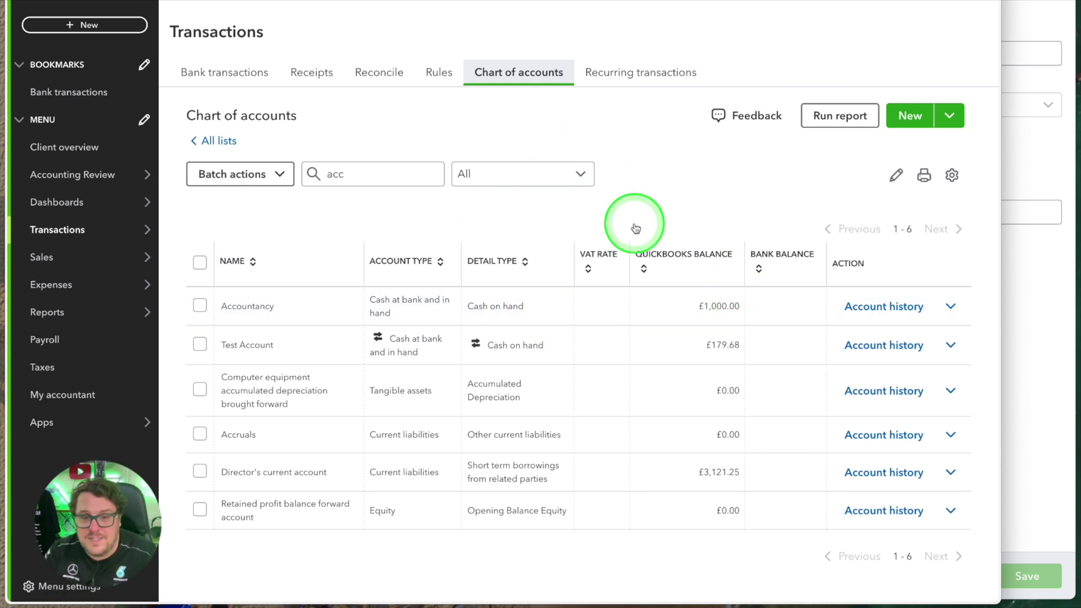
Clear 'acc' from the name filter so all 61 accounts are listed.
left_click(694, 253)
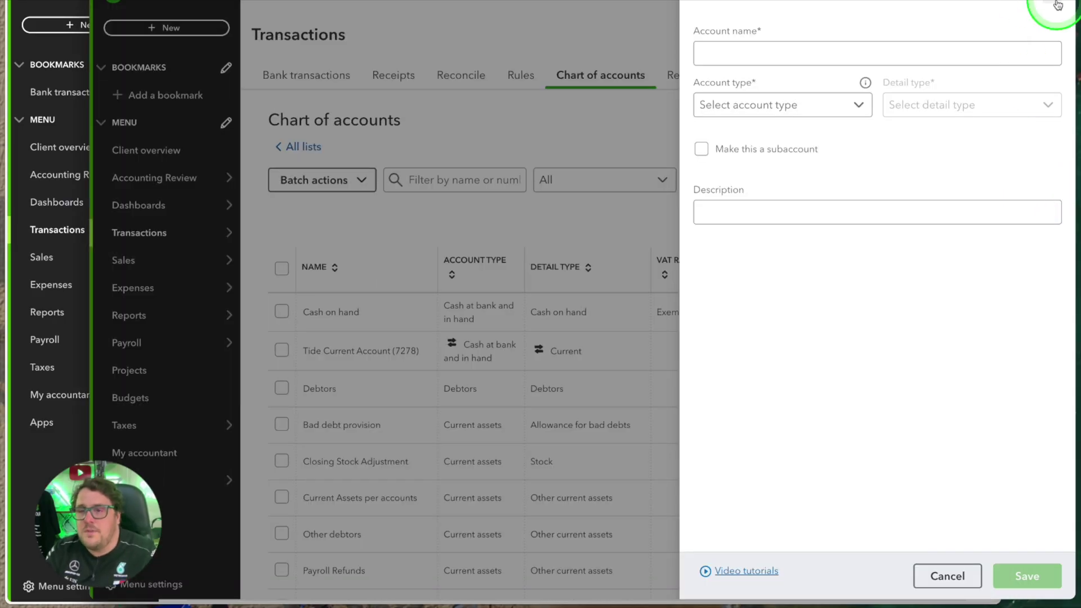
Close the old account panel and begin a new account named Accountancy.
left_click(1057, 4)
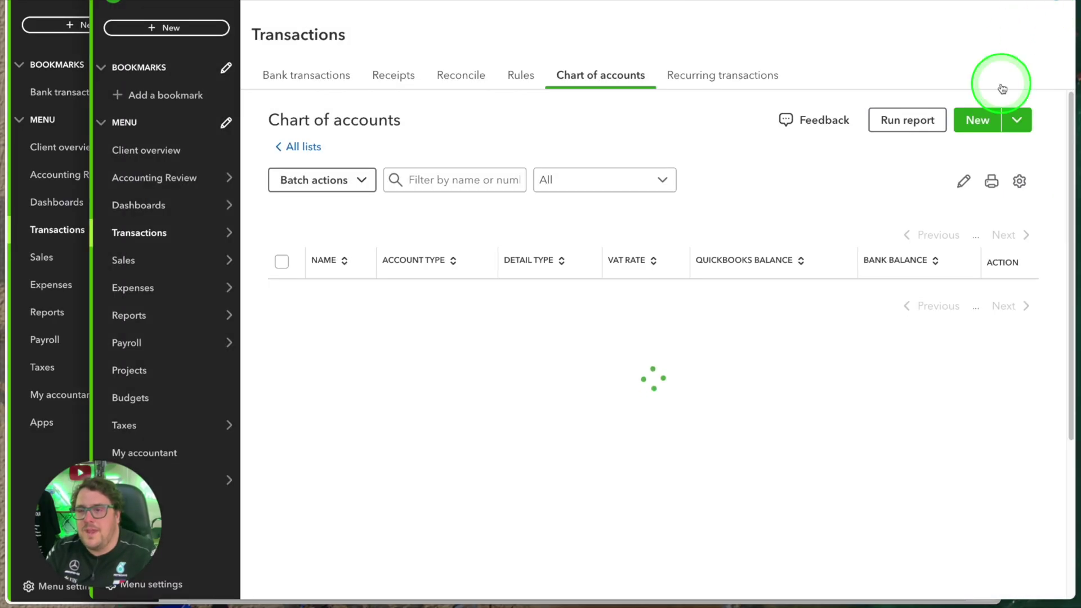
scroll(968, 124, "down", 1)
scroll(842, 123, "up", 1)
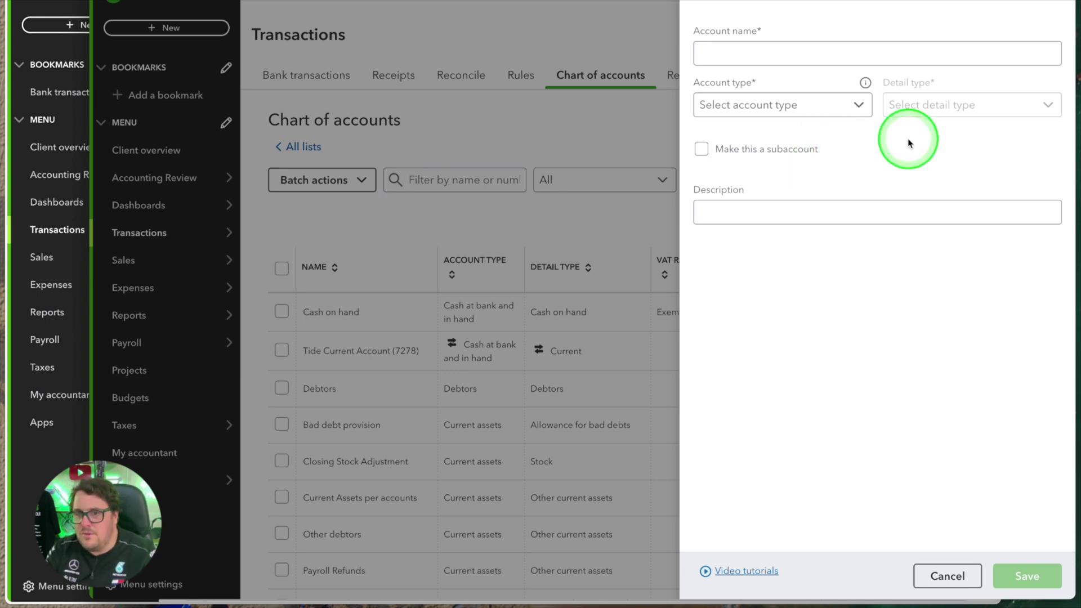
left_click(772, 51)
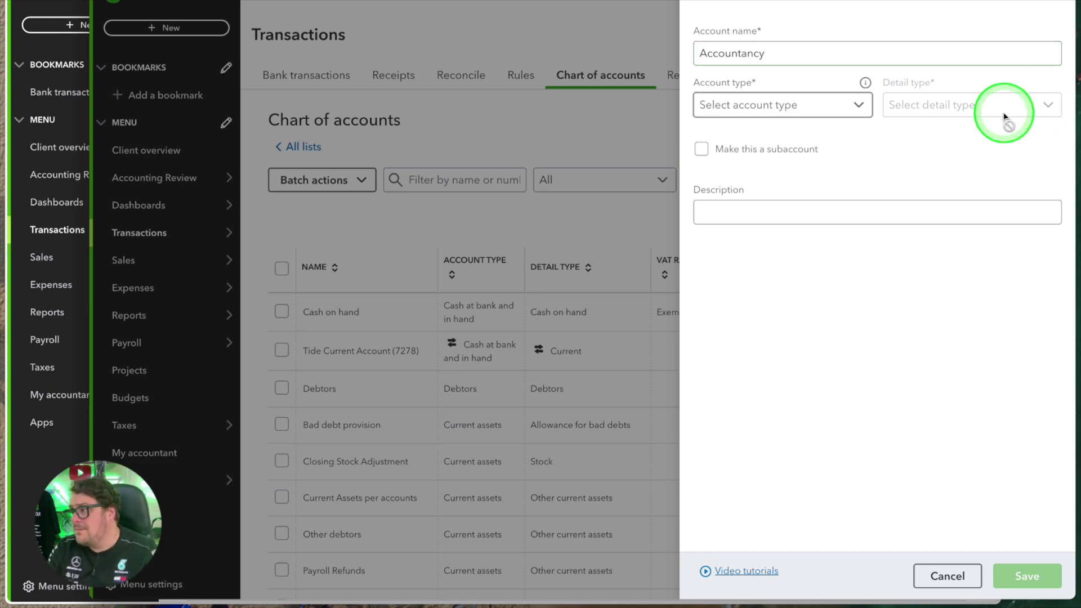
Set the Accountancy account type to Expenses, leaving detail type Advertising/Promotional.
left_click(844, 116)
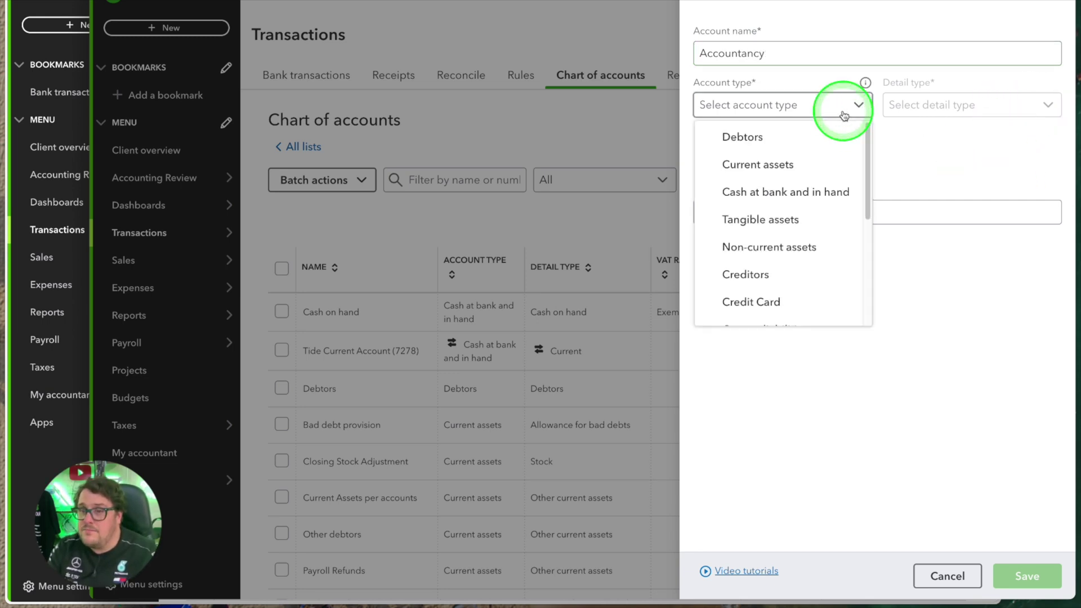
scroll(833, 291, "down", 4)
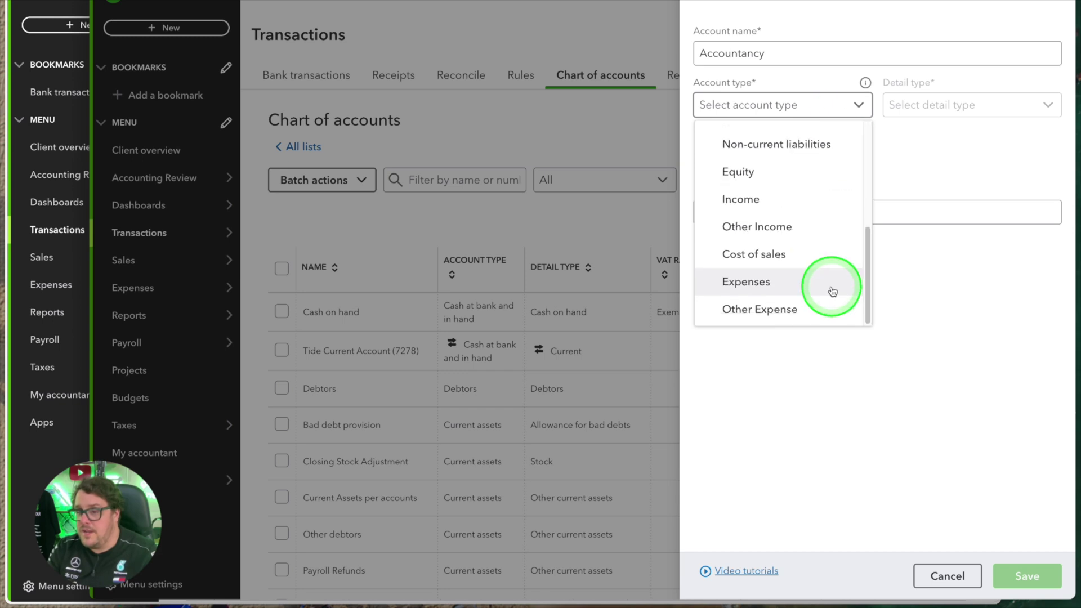
left_click(772, 288)
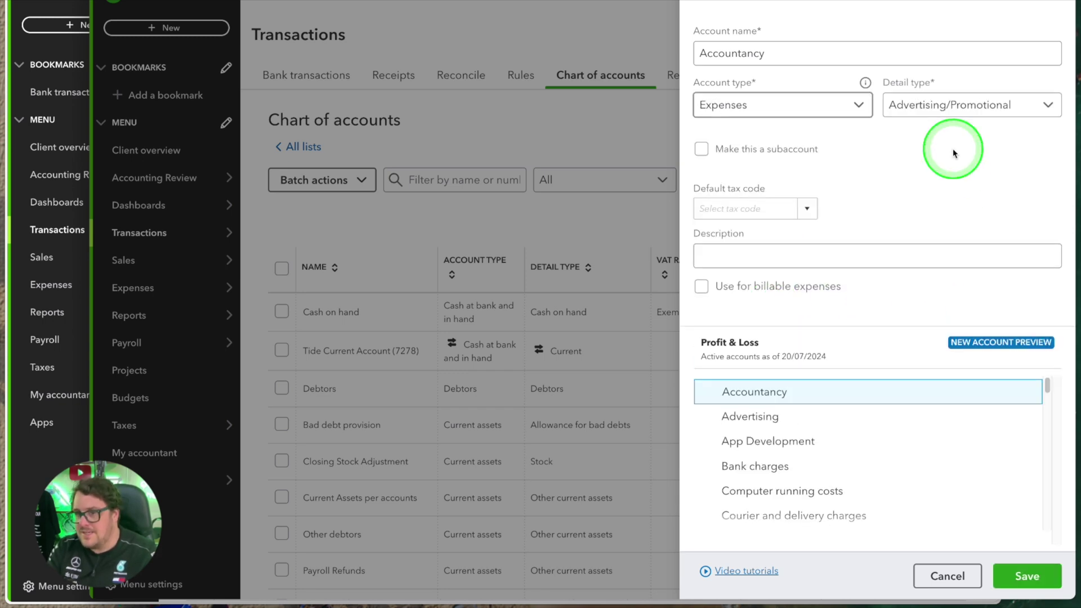
left_click(1014, 105)
scroll(971, 248, "down", 5)
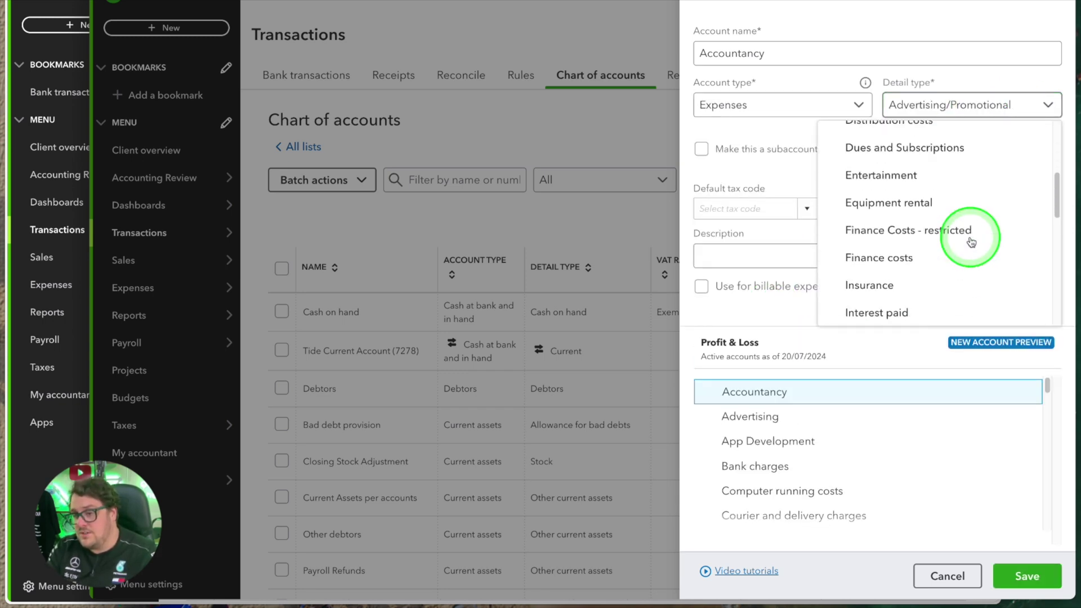
scroll(971, 242, "up", 5)
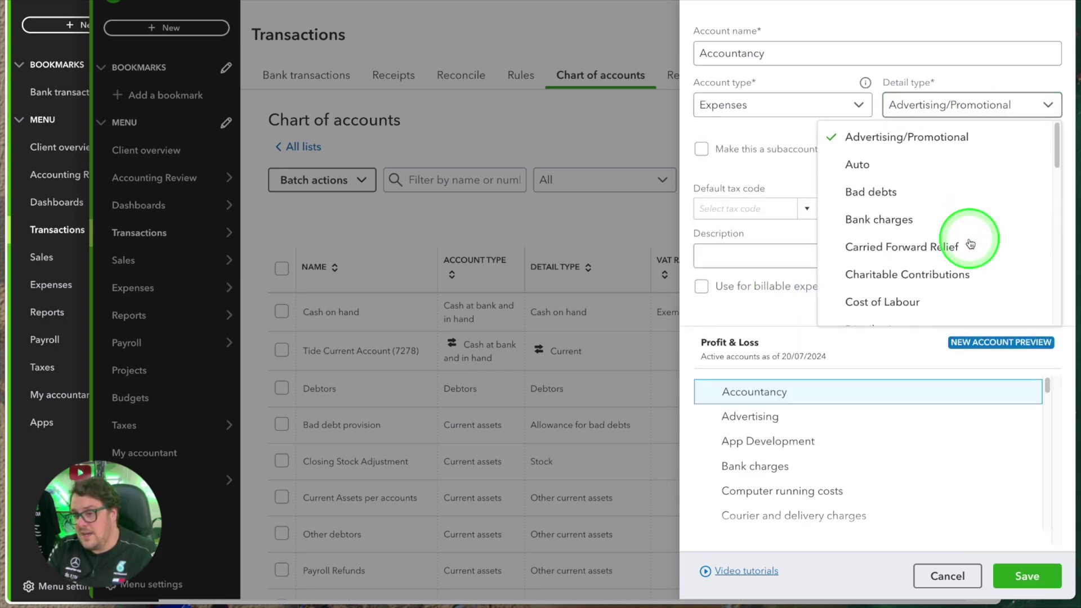
left_click(750, 144)
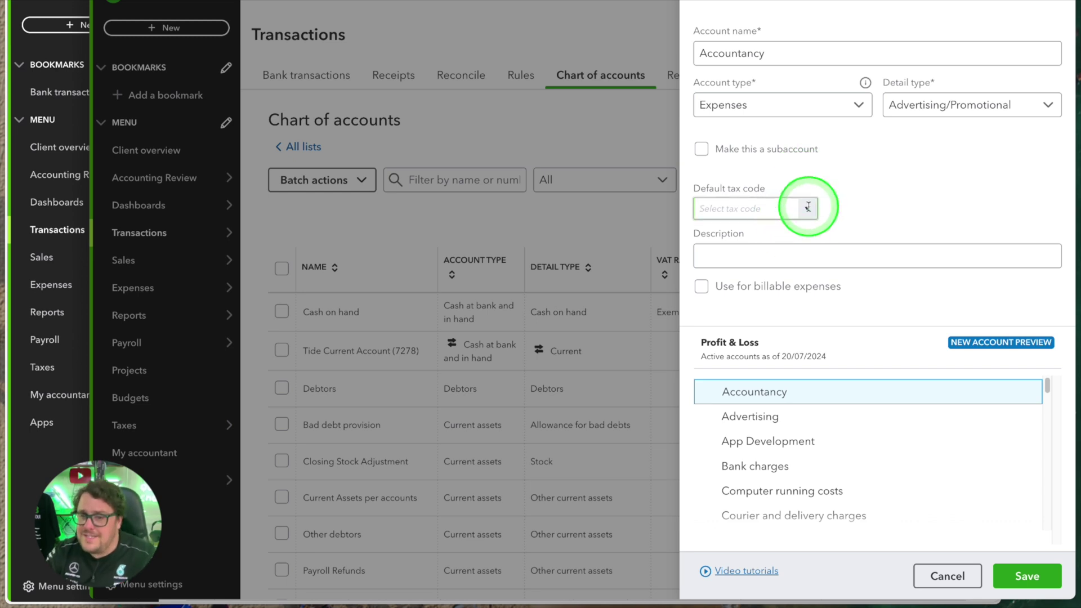
Set the Accountancy account's default tax code to 20.0% S and review the form.
left_click(754, 259)
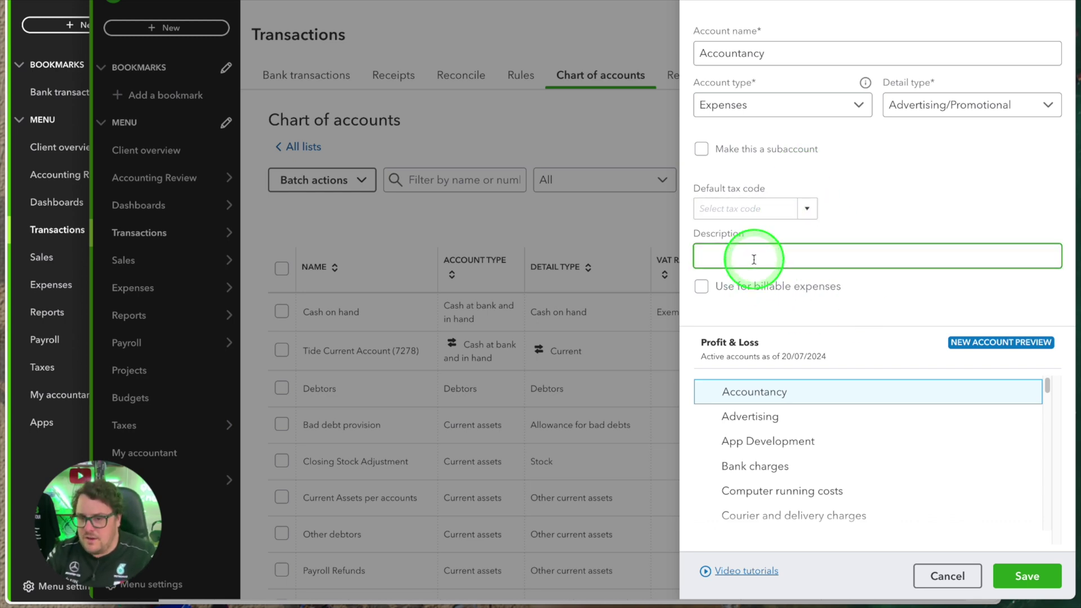
left_click(793, 204)
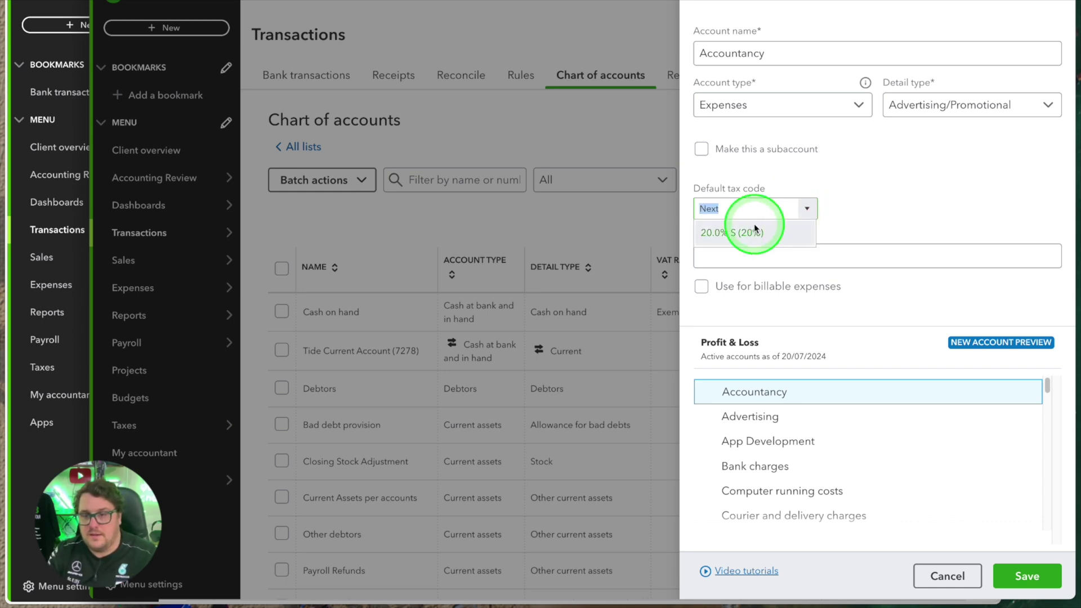
left_click(754, 231)
scroll(923, 414, "down", 1)
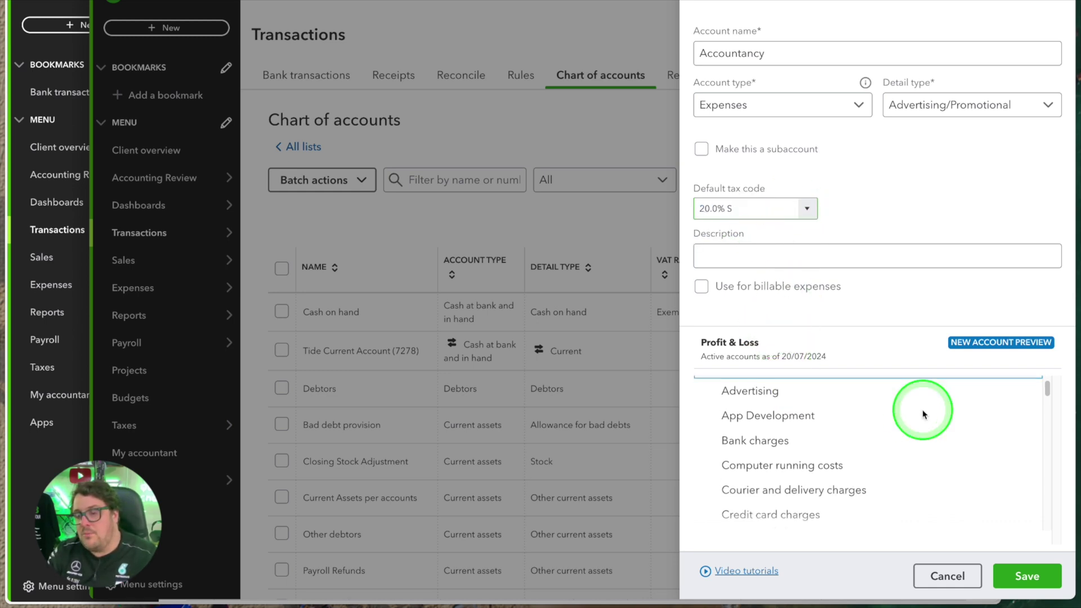
scroll(921, 410, "up", 1)
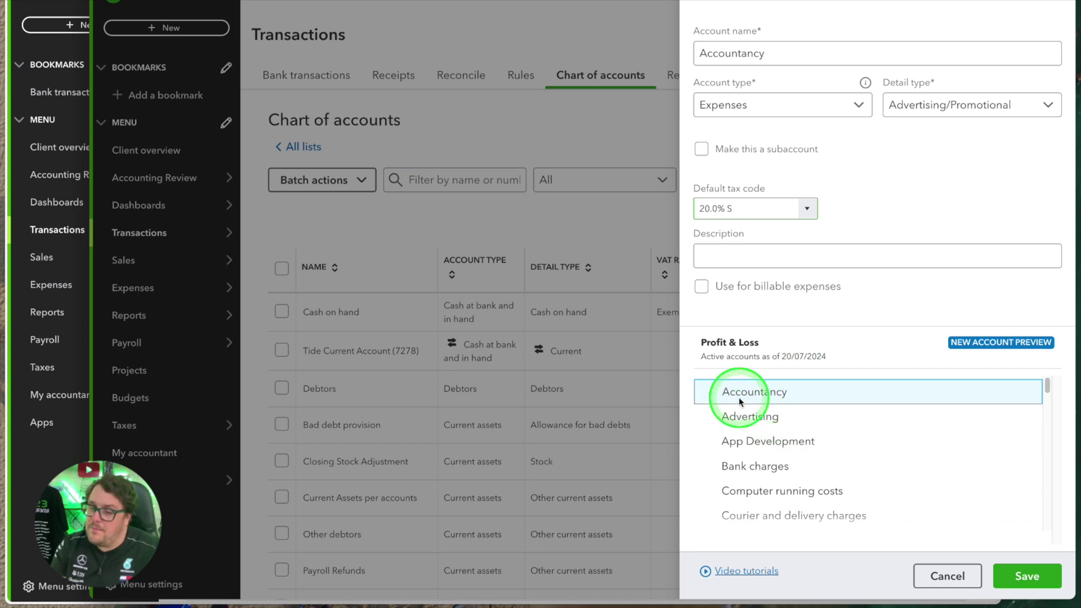
scroll(749, 413, "down", 12)
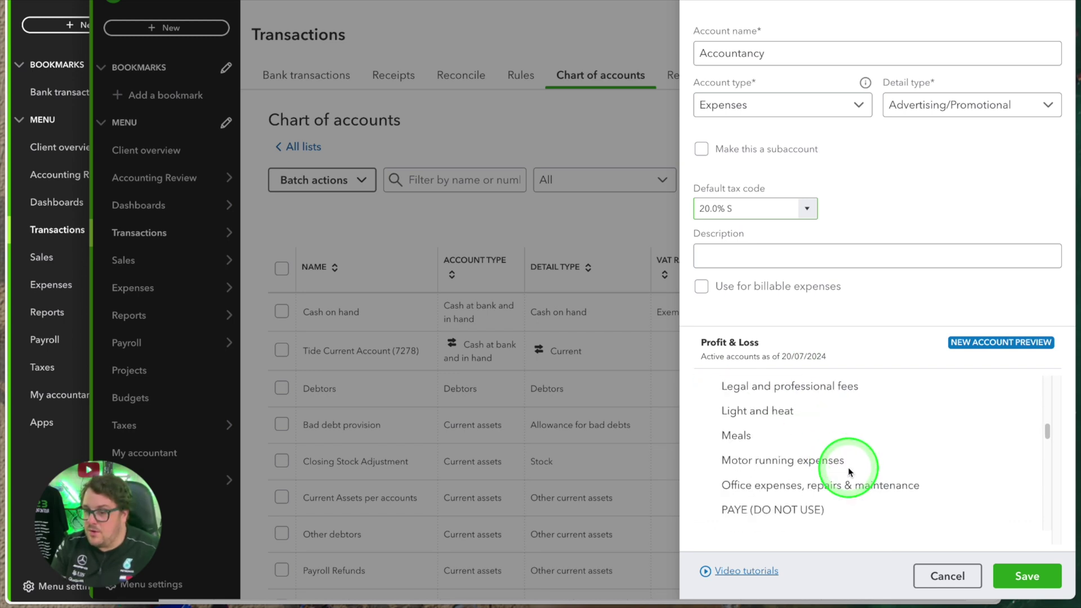
scroll(848, 467, "down", 8)
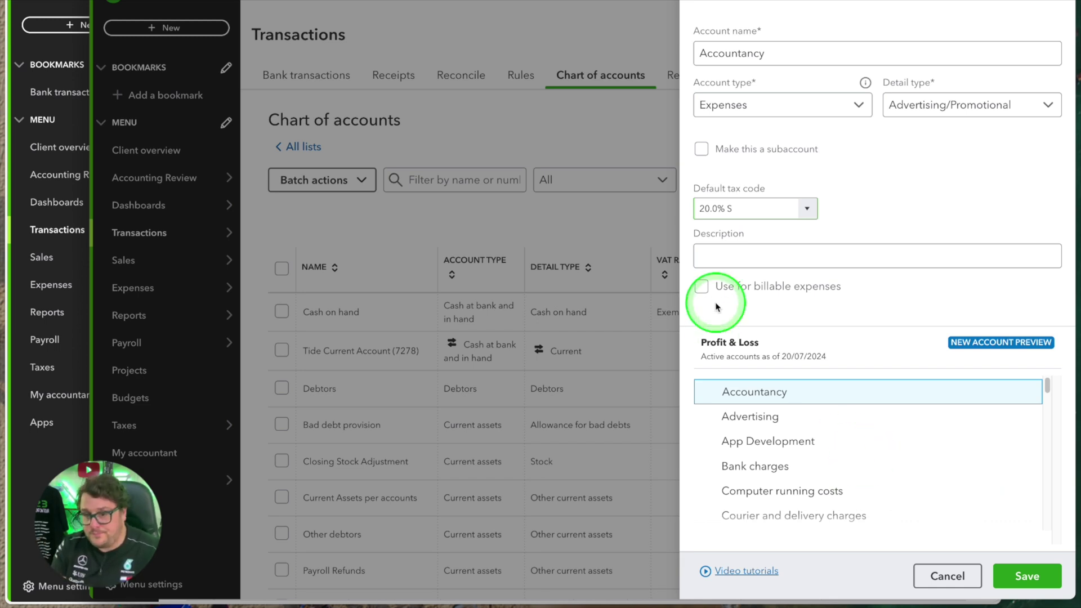
Make Accountancy a subaccount with Advertising as its parent account.
left_click(702, 149)
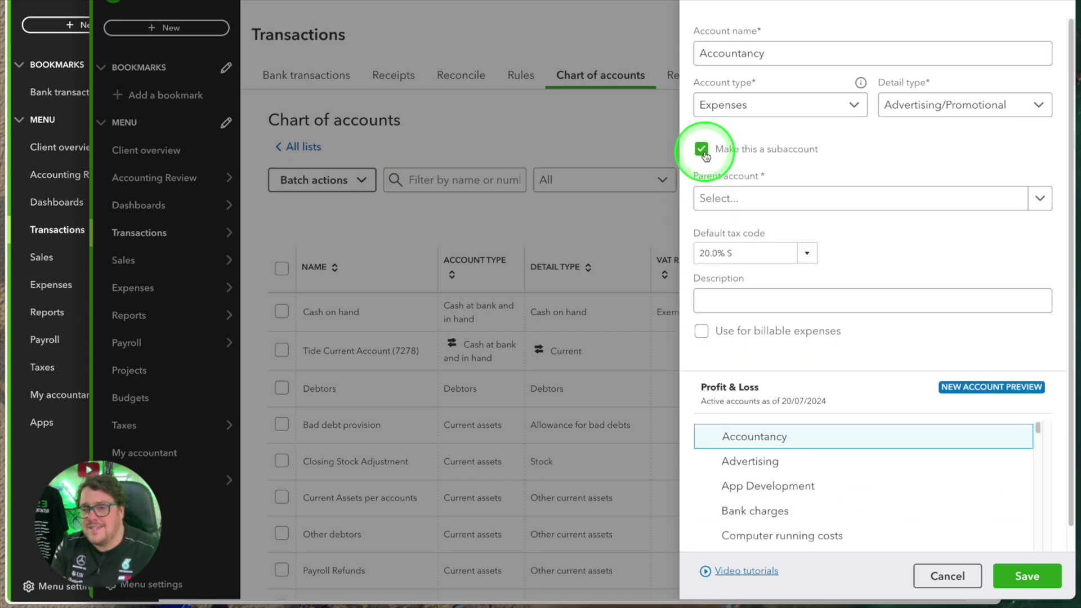
left_click(1038, 200)
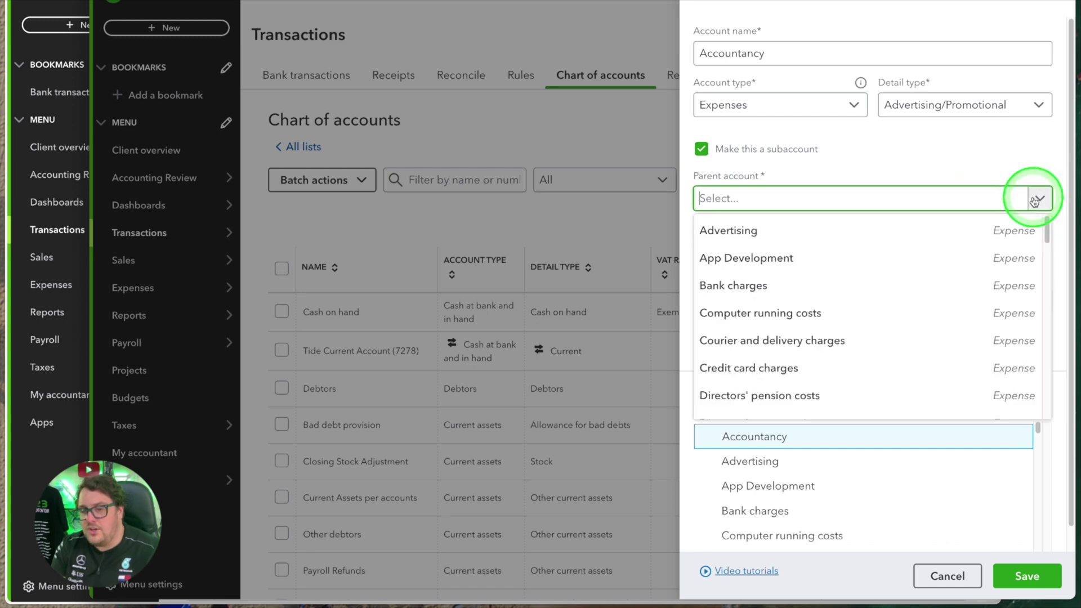
left_click(809, 242)
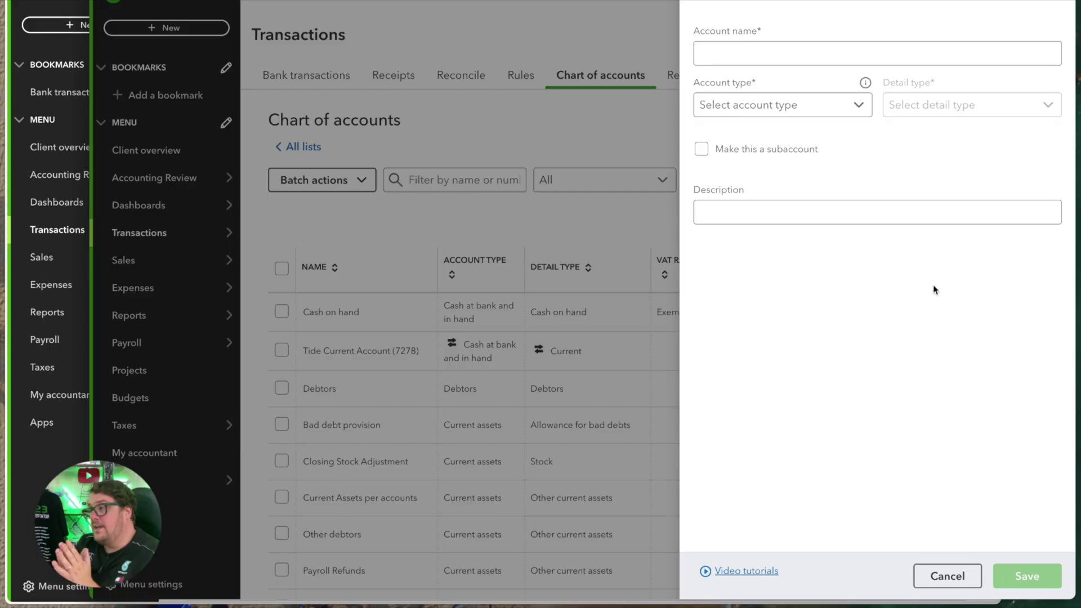
Name the new account 'Cash on hand', typed Cash at bank and in hand, detail Cash on hand.
left_click(810, 110)
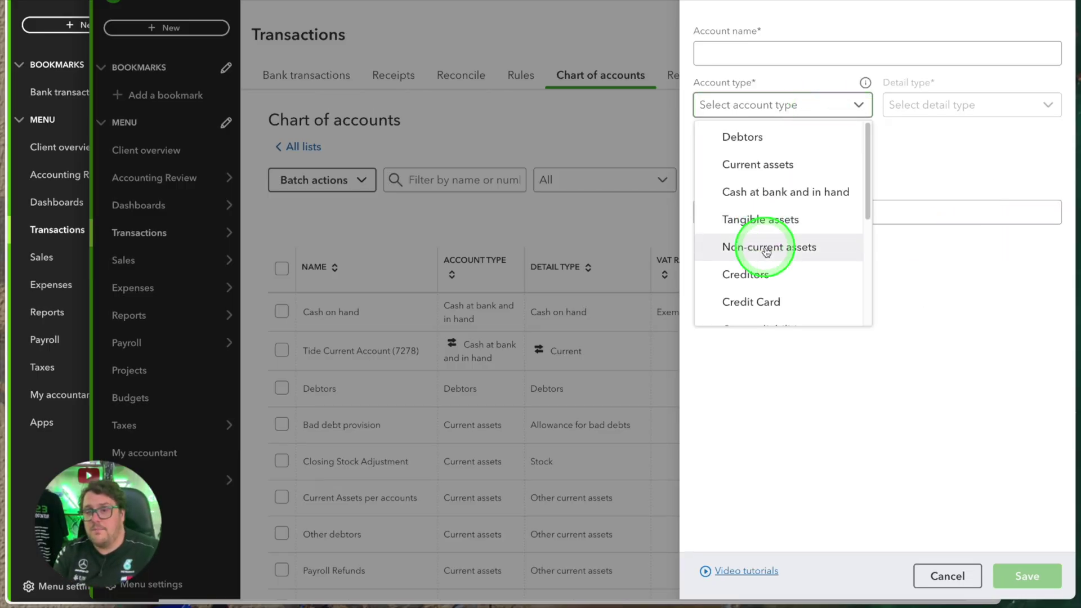
scroll(766, 242, "down", 1)
scroll(770, 243, "up", 1)
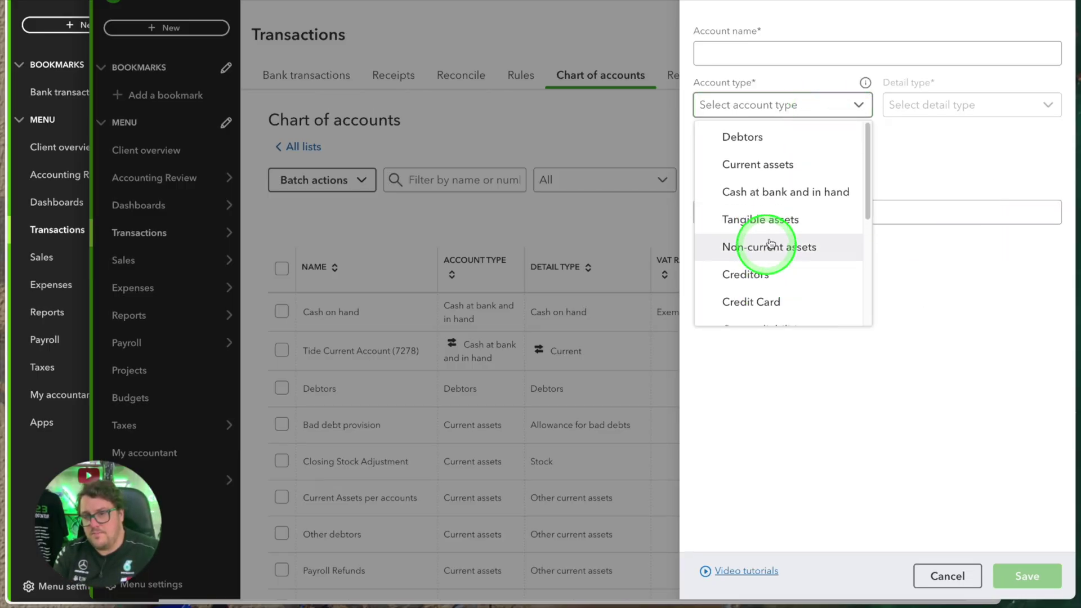
left_click(776, 165)
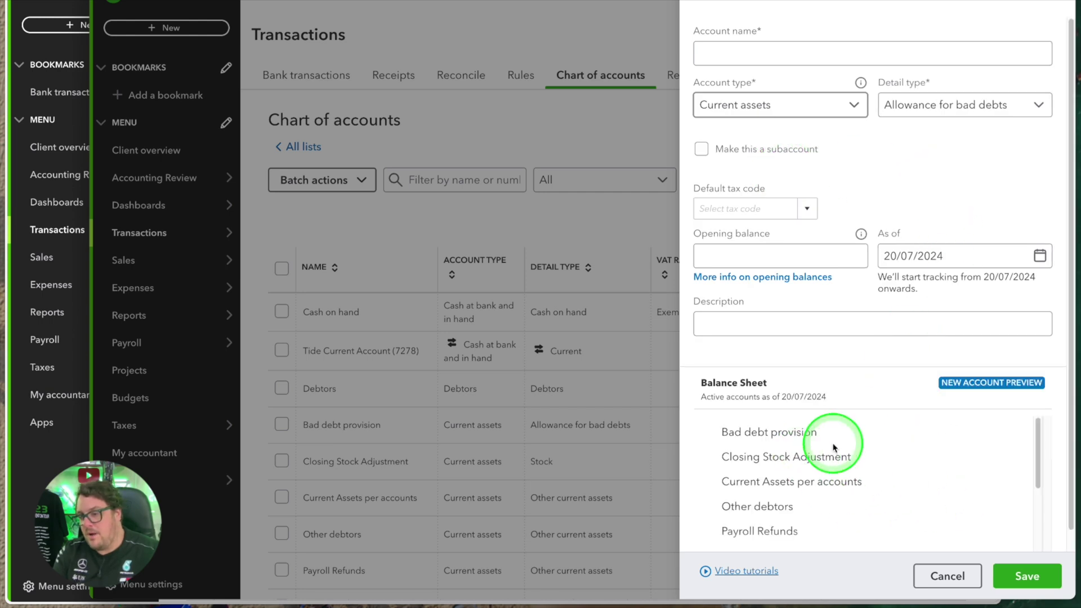
left_click(828, 56)
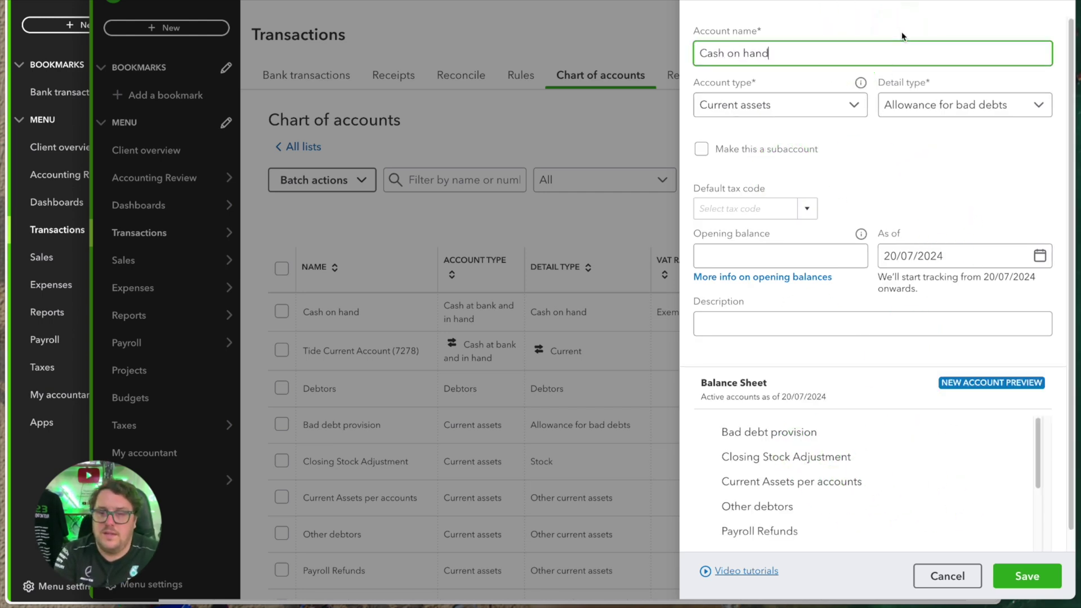
key("Tab")
left_click(746, 118)
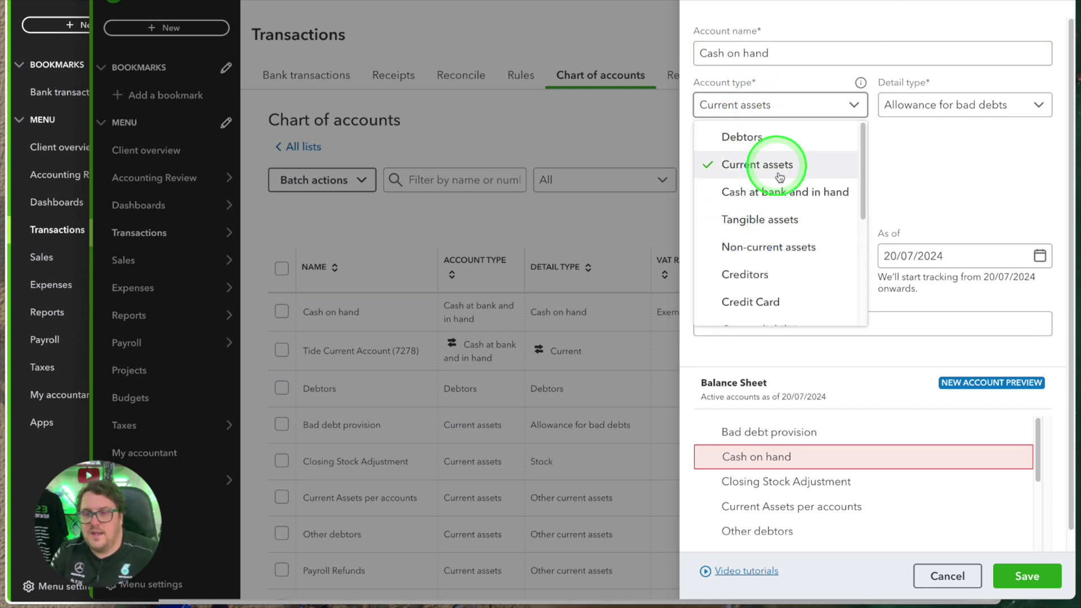
left_click(808, 198)
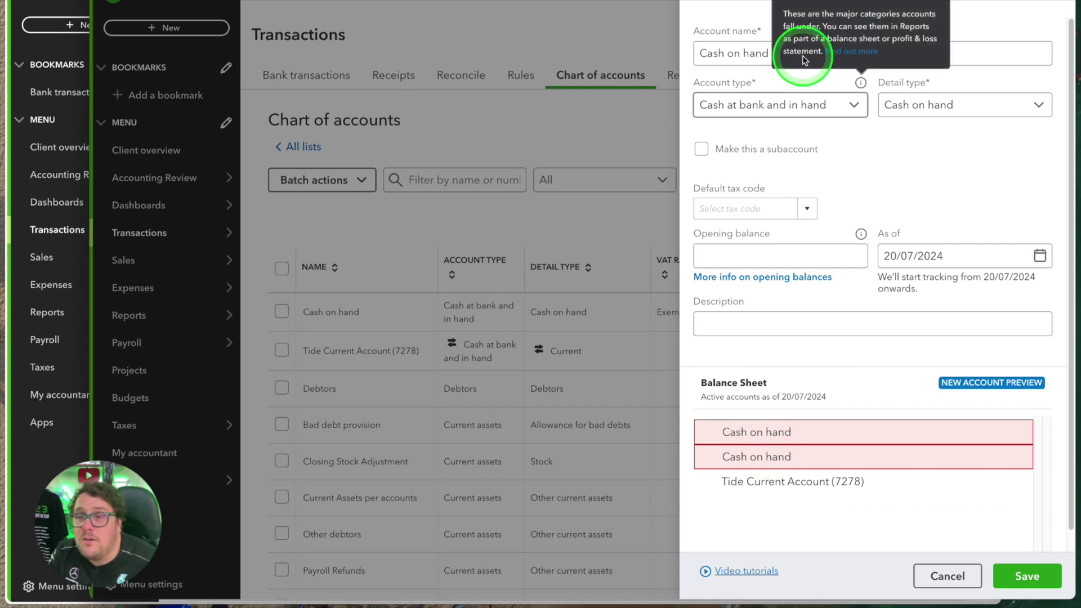
Change the new cash-at-bank account's name to 'Petty Cash' in the account panel.
left_click(738, 44)
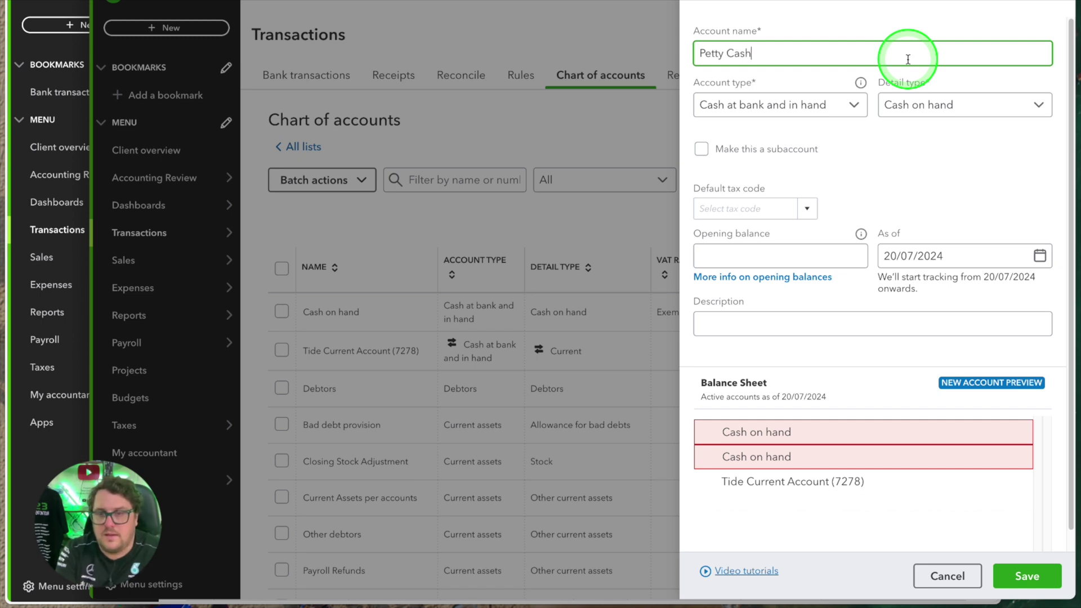
left_click(937, 496)
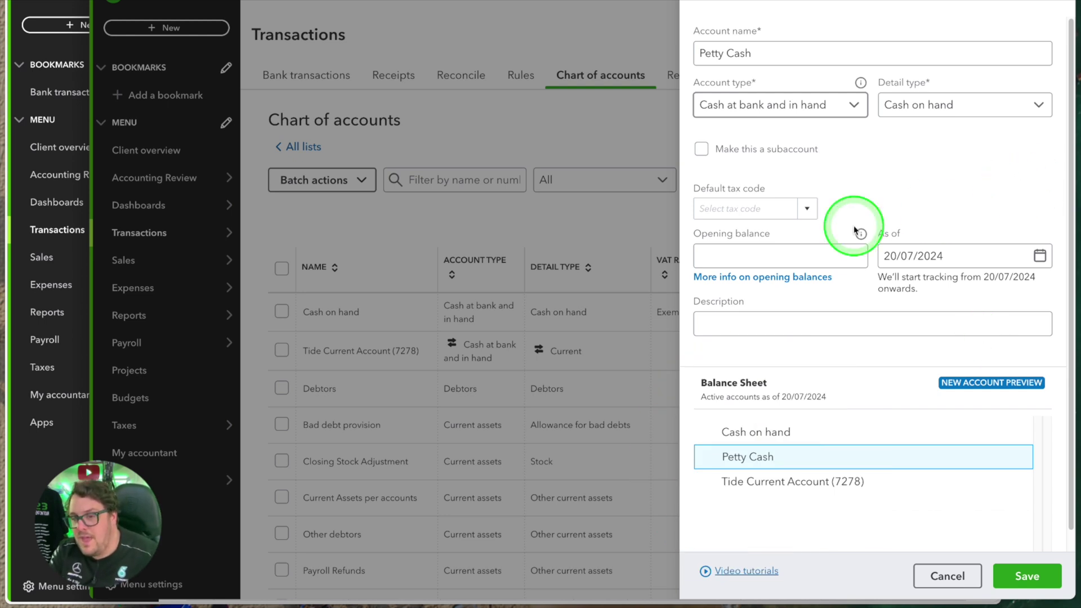
left_click(734, 282)
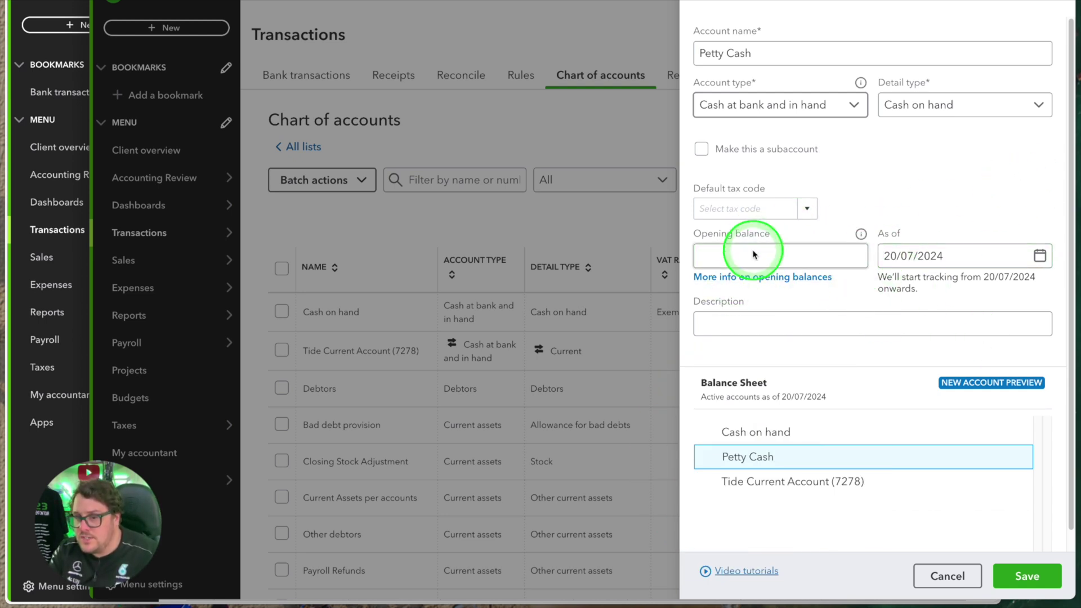